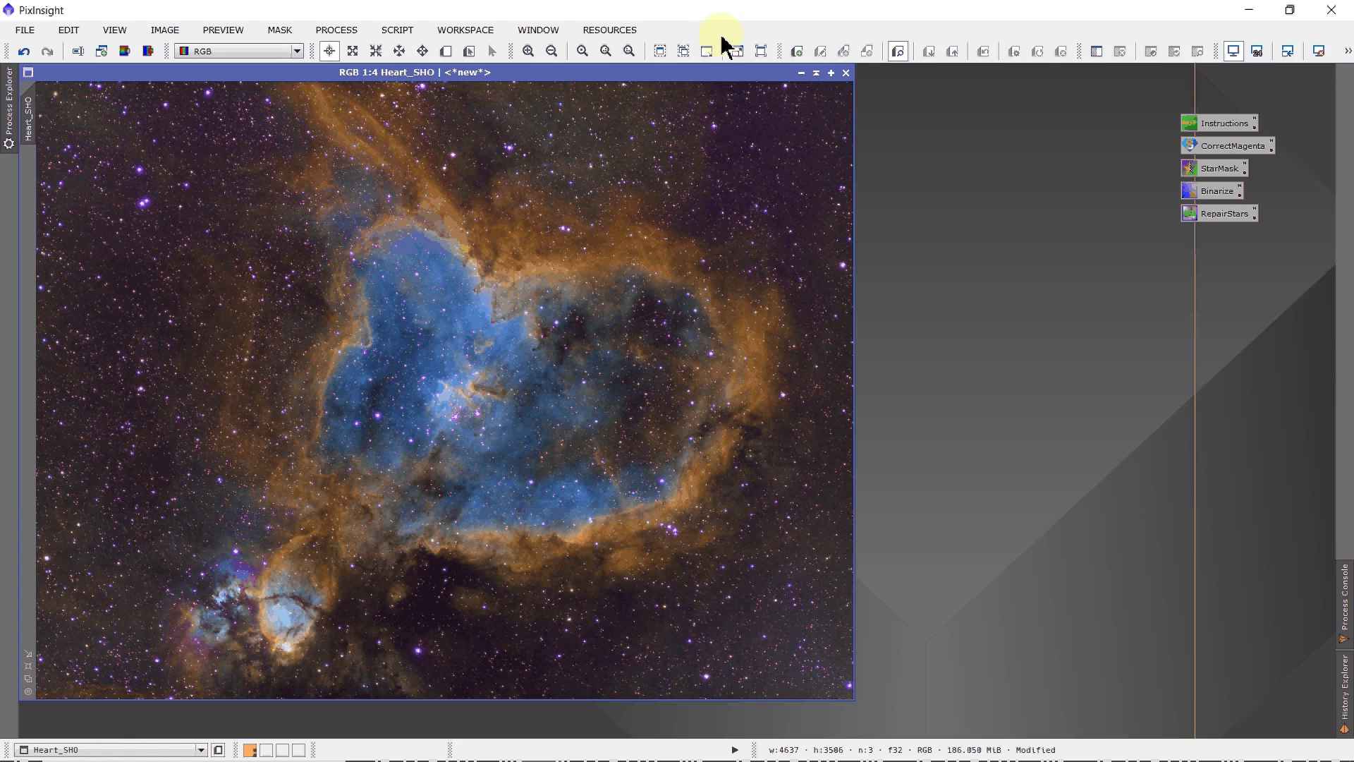
Browse the SCRIPT > Utilities script list, then close the script menus
left_click(396, 31)
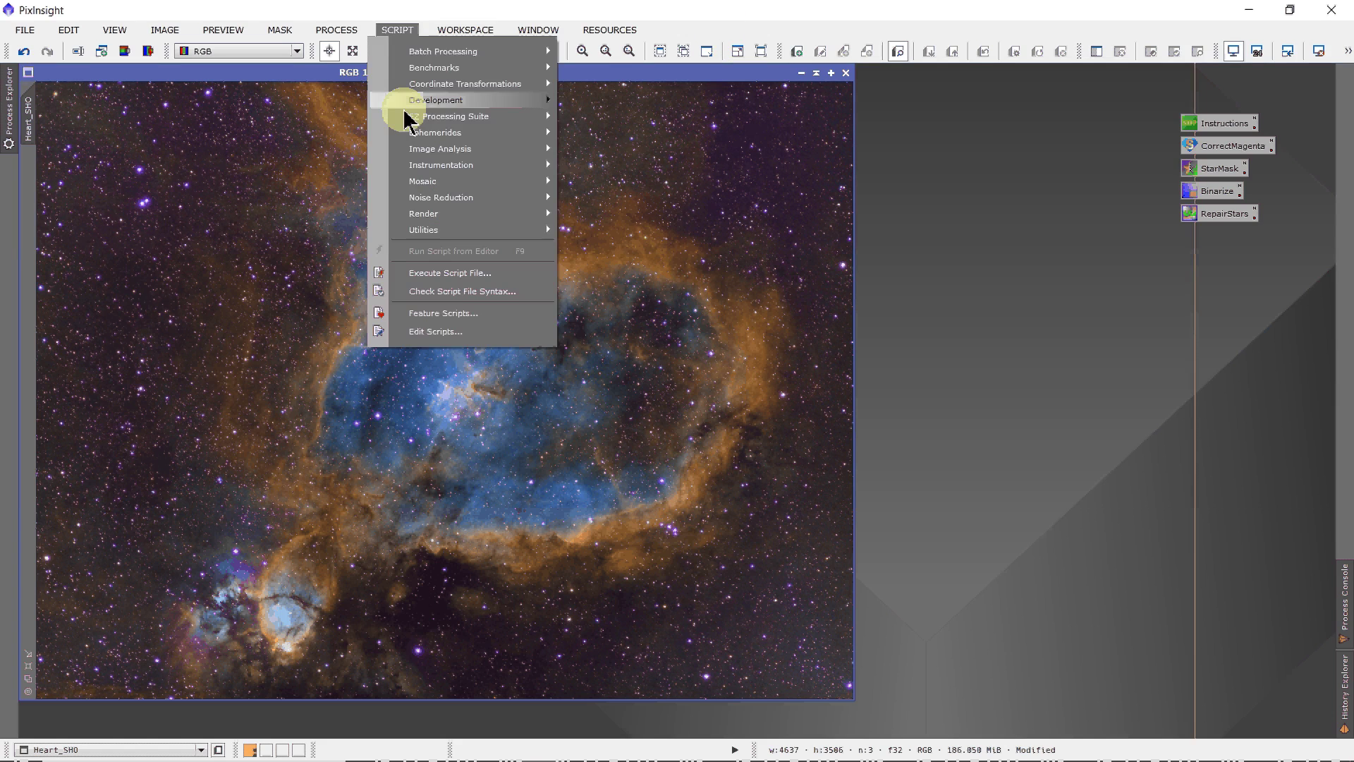
mouse_move(455, 227)
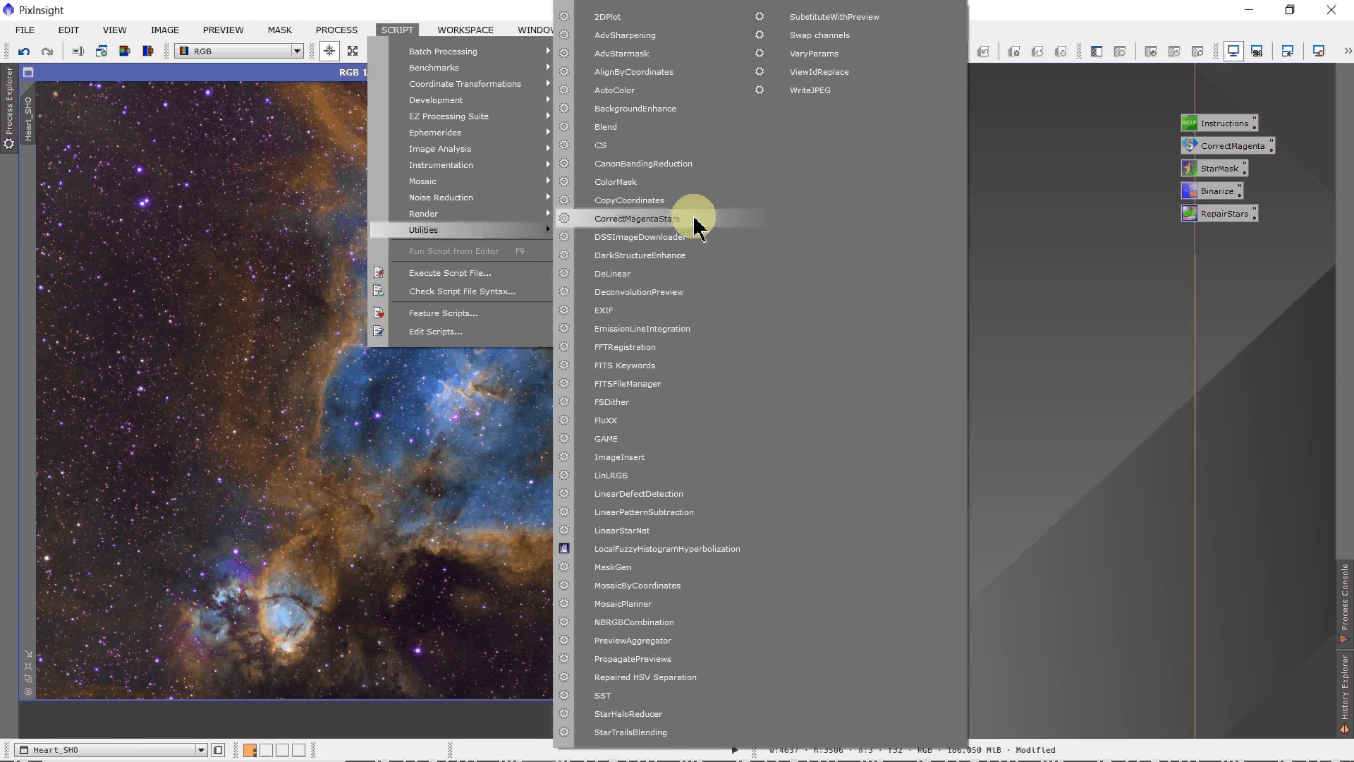
key("Escape")
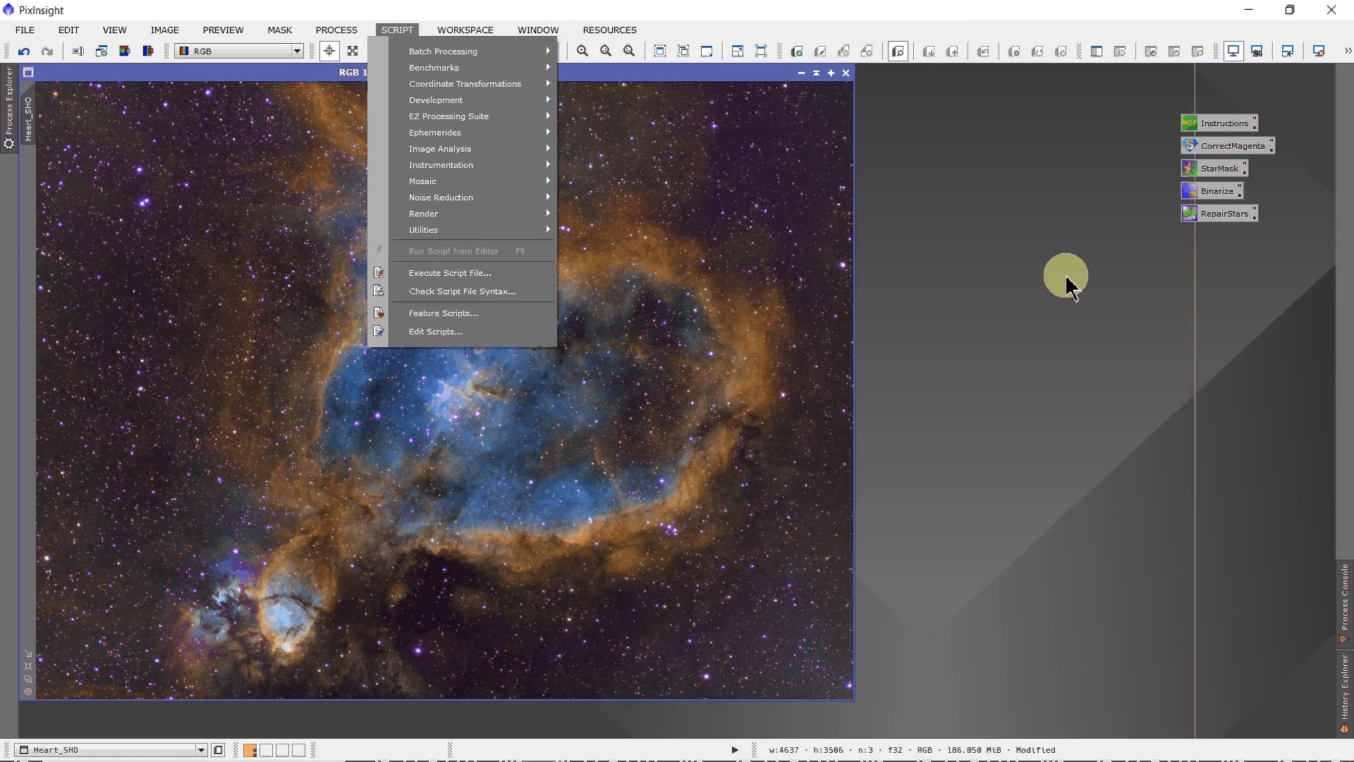
key("Escape")
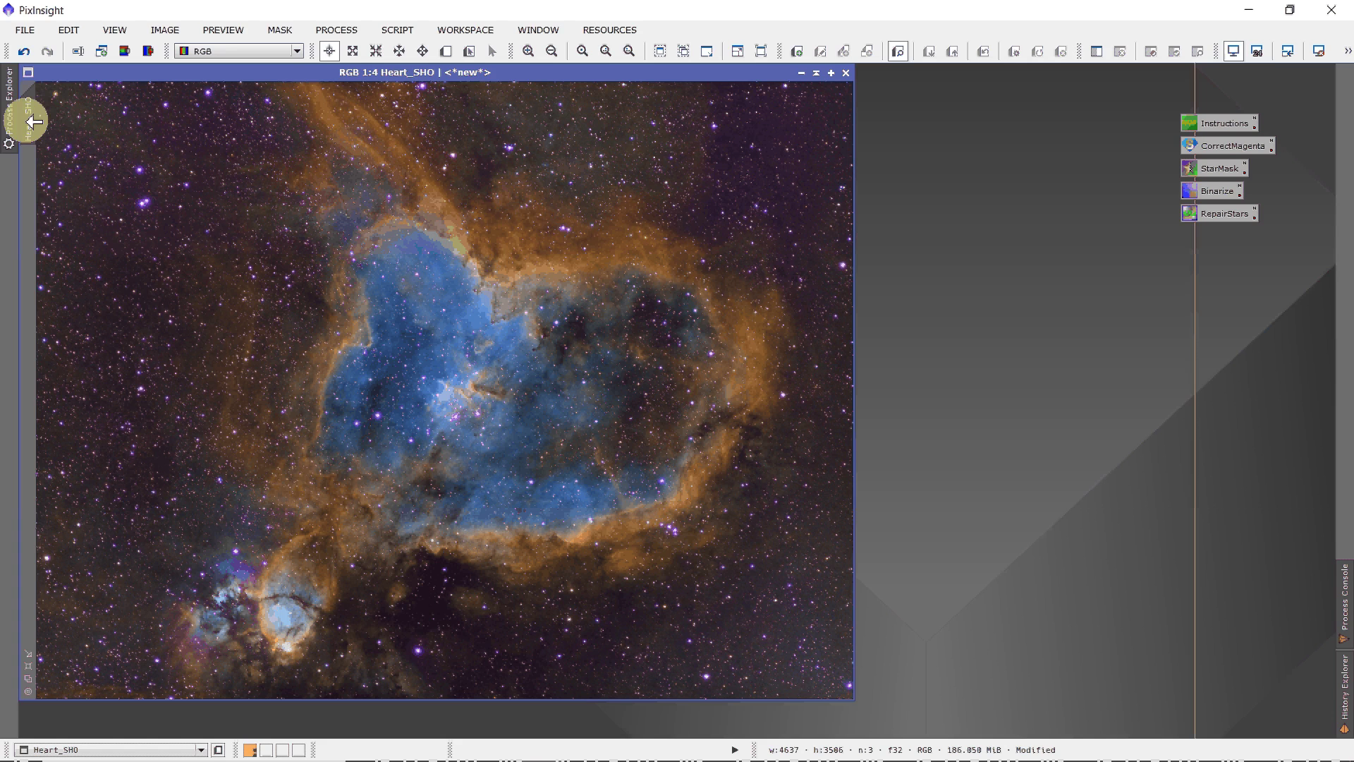
Duplicate the Heart_SHO image and rename the copy 'orig'
left_click_drag(36, 134, 196, 185)
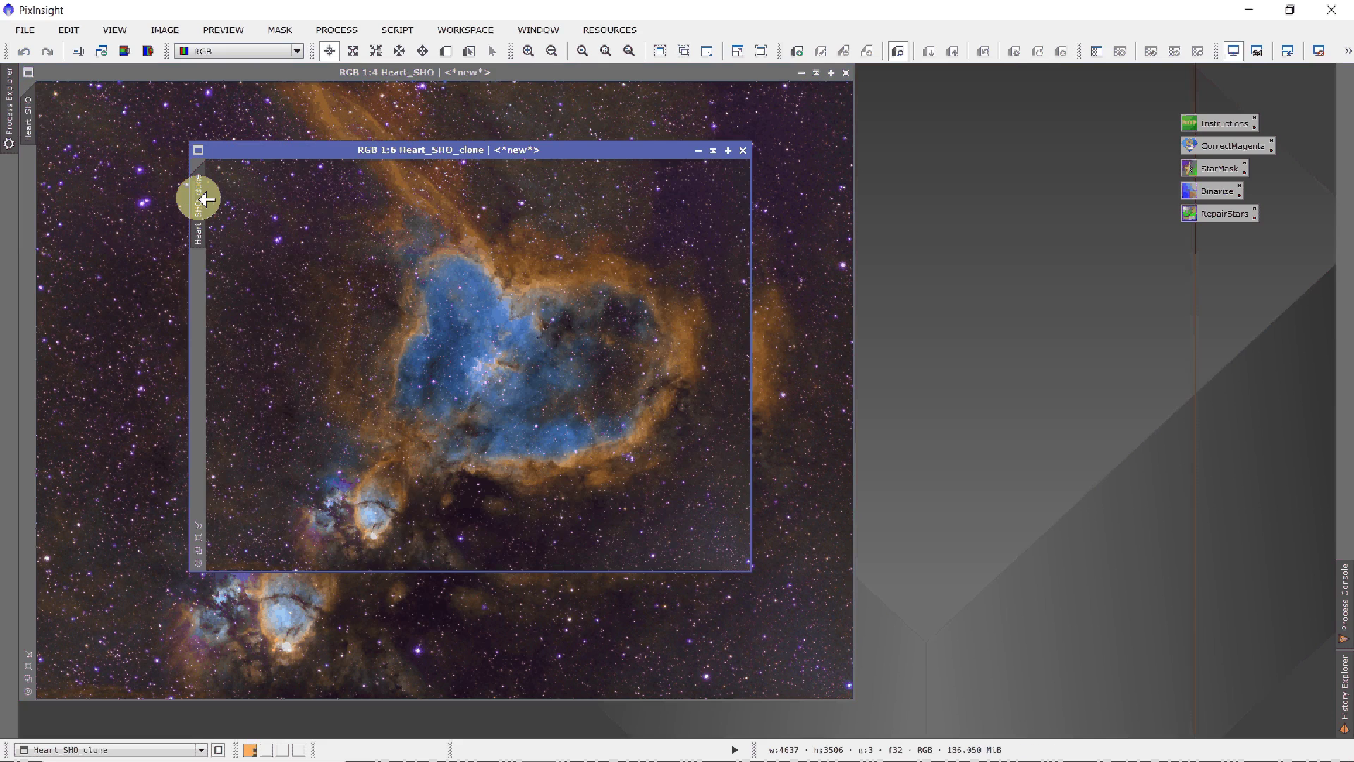
double_click(198, 201)
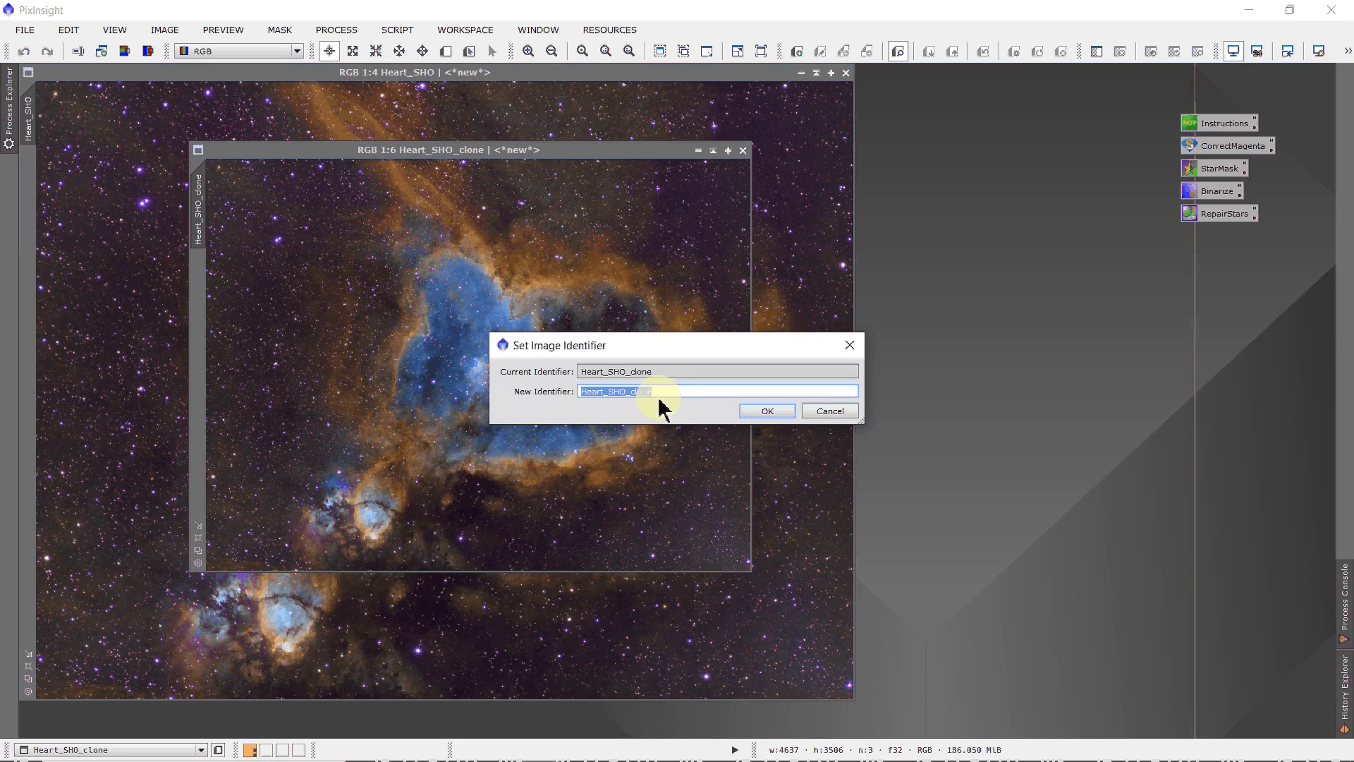
type("orig")
key("Return")
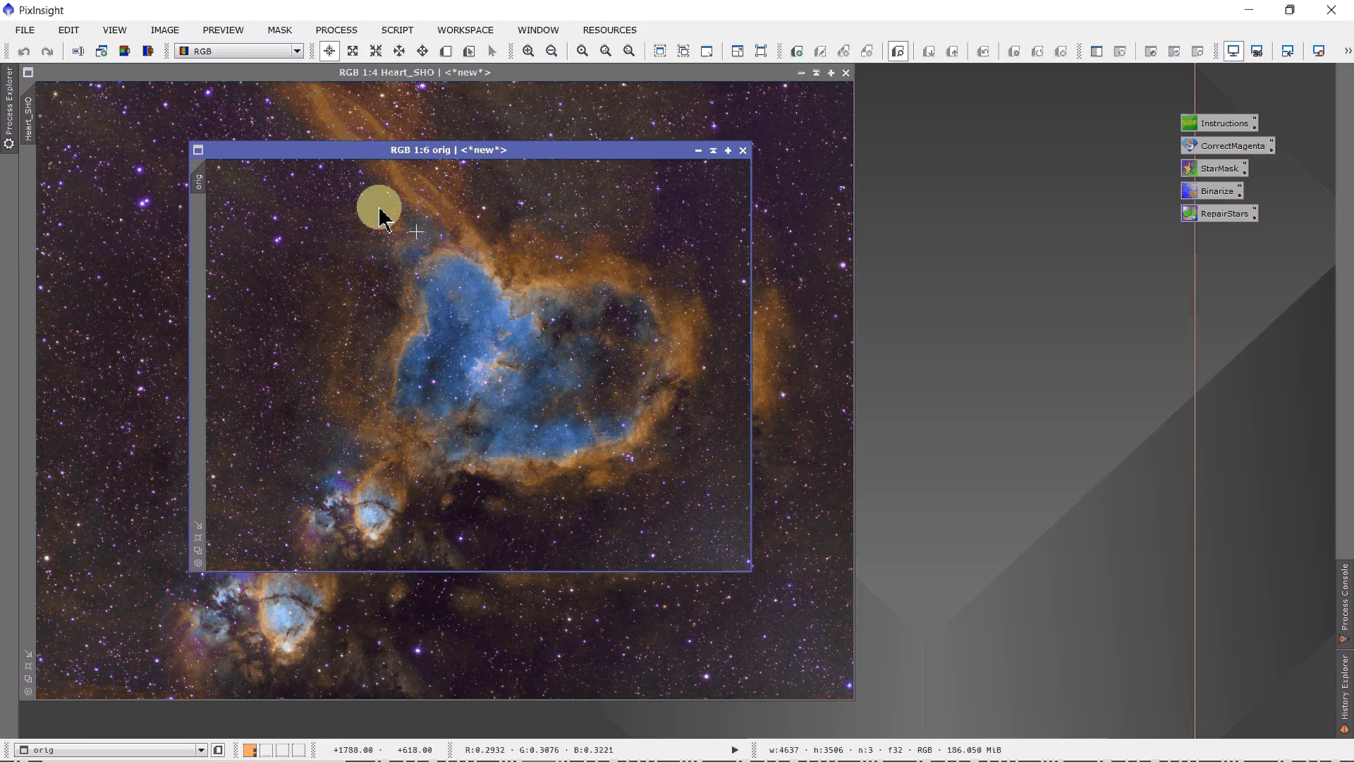
Duplicate orig and rename the new copy 'CMS'
left_click_drag(202, 184, 362, 223)
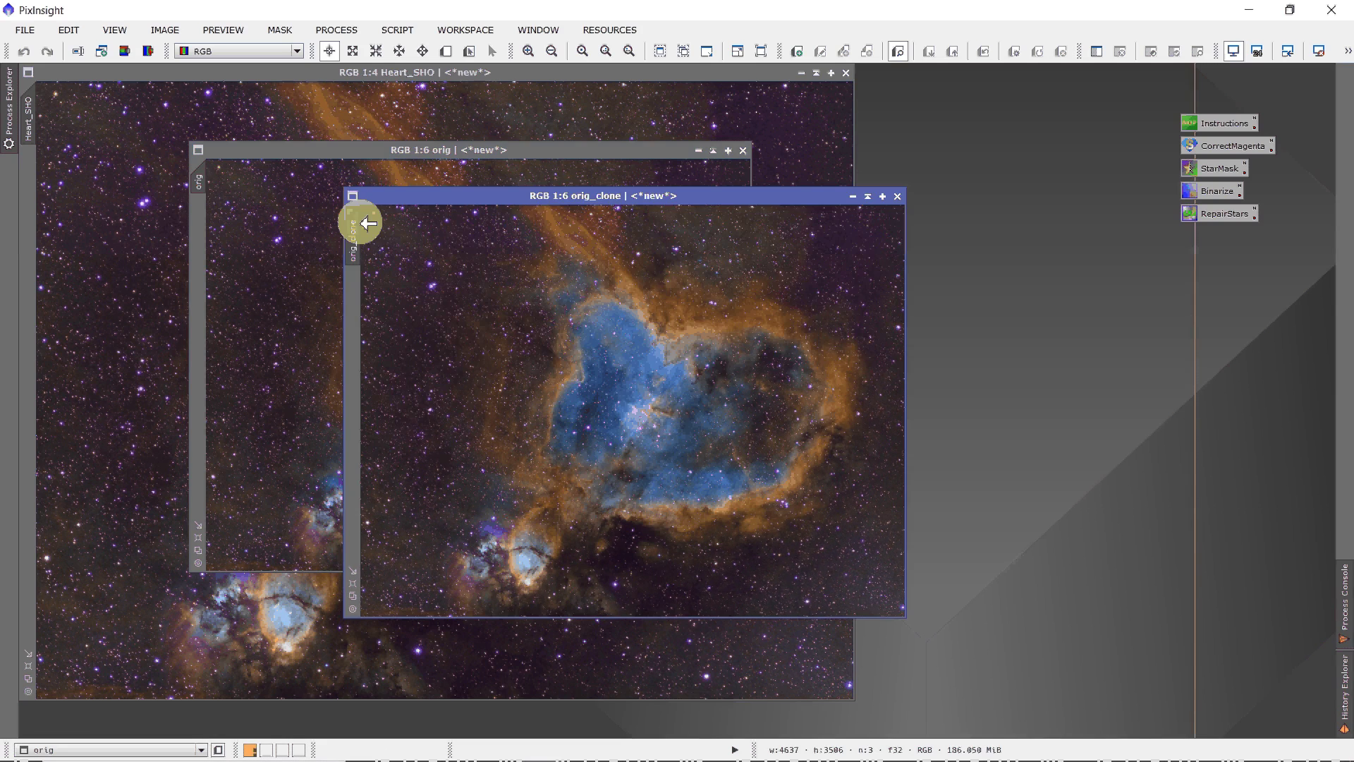
double_click(354, 239)
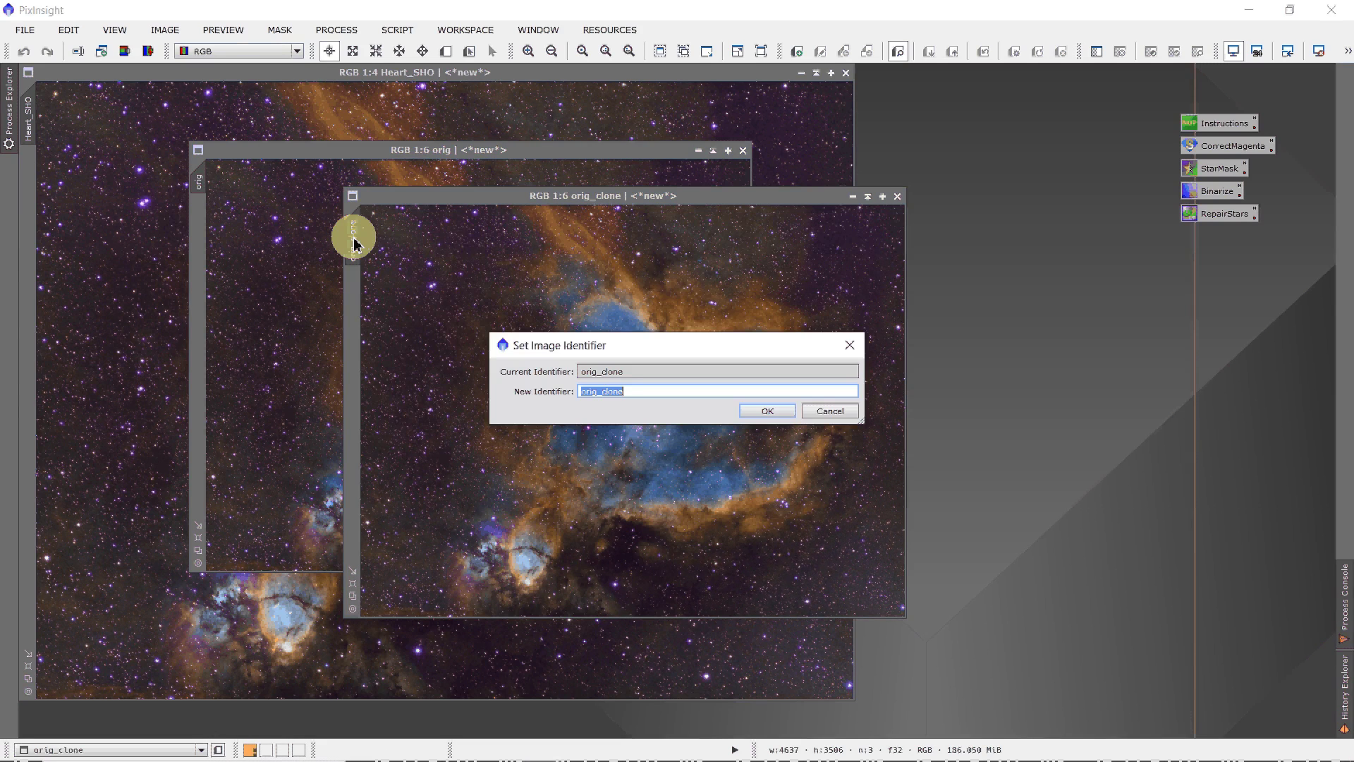
type("CMS")
left_click(765, 411)
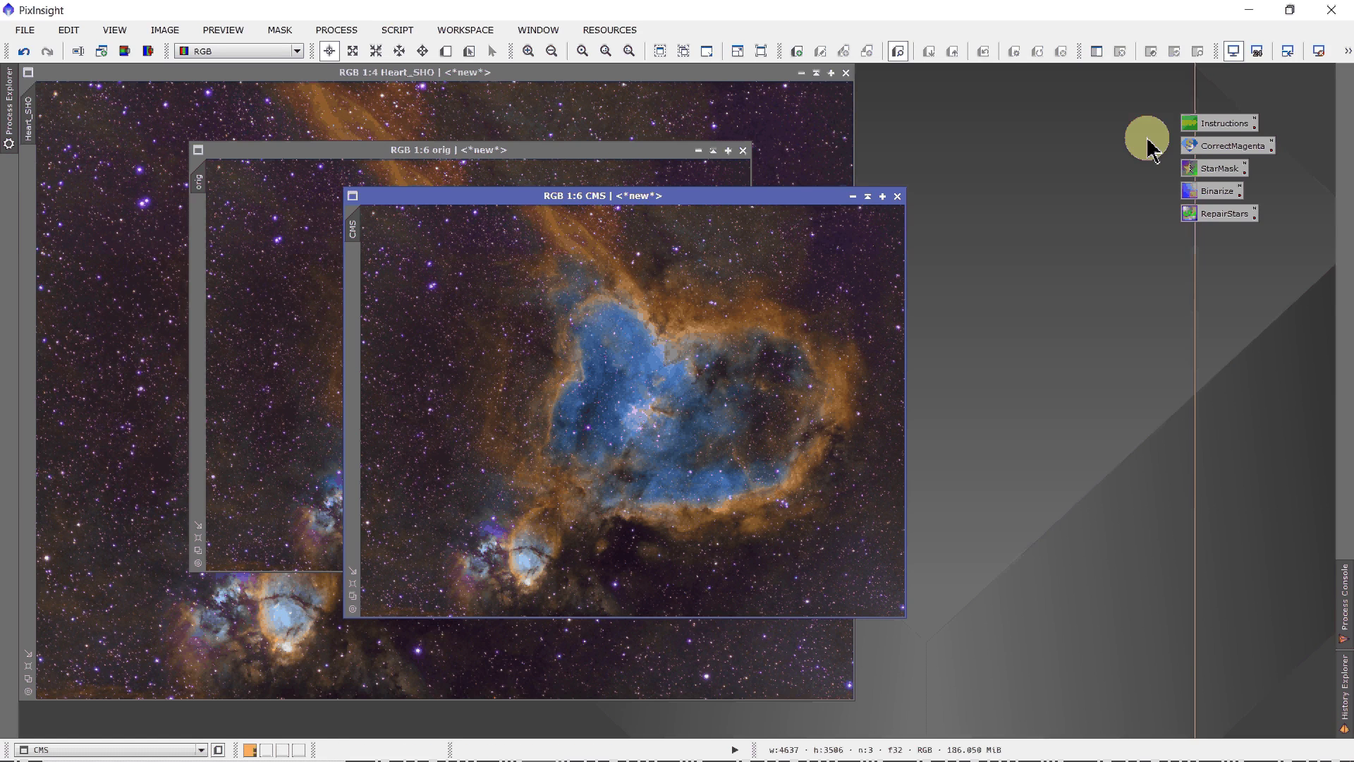
Run CorrectMagentaStars on CMS at amount 0.80, then enlarge the CMS window to inspect it
left_click(398, 31)
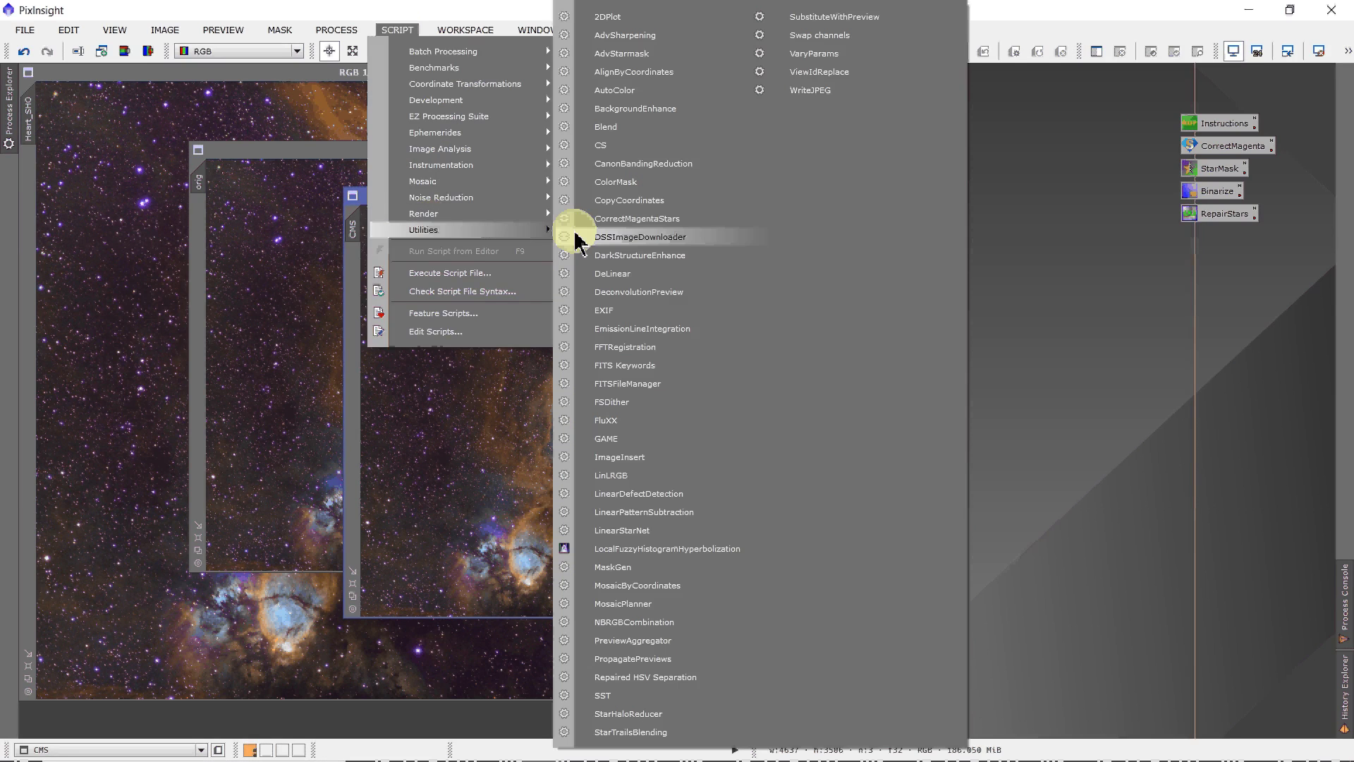
left_click(655, 220)
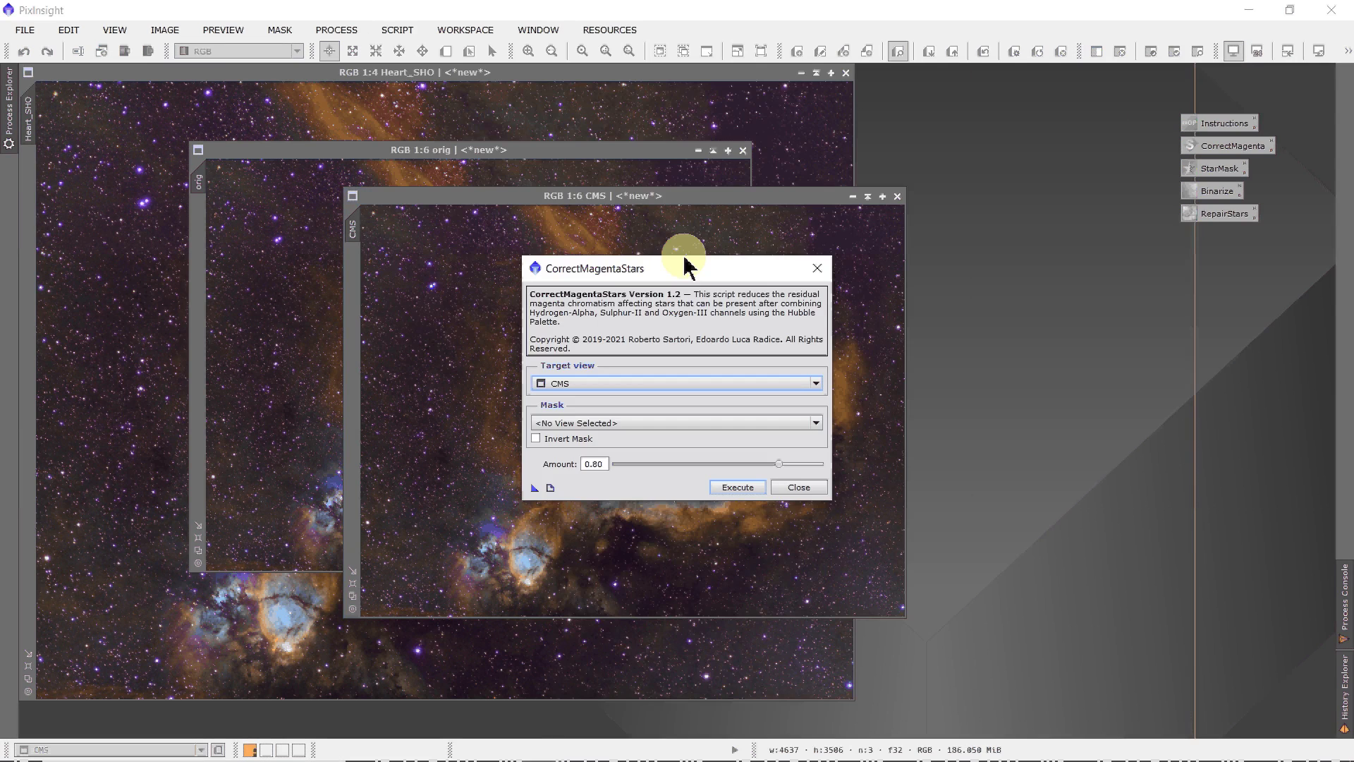
left_click_drag(684, 267, 1091, 256)
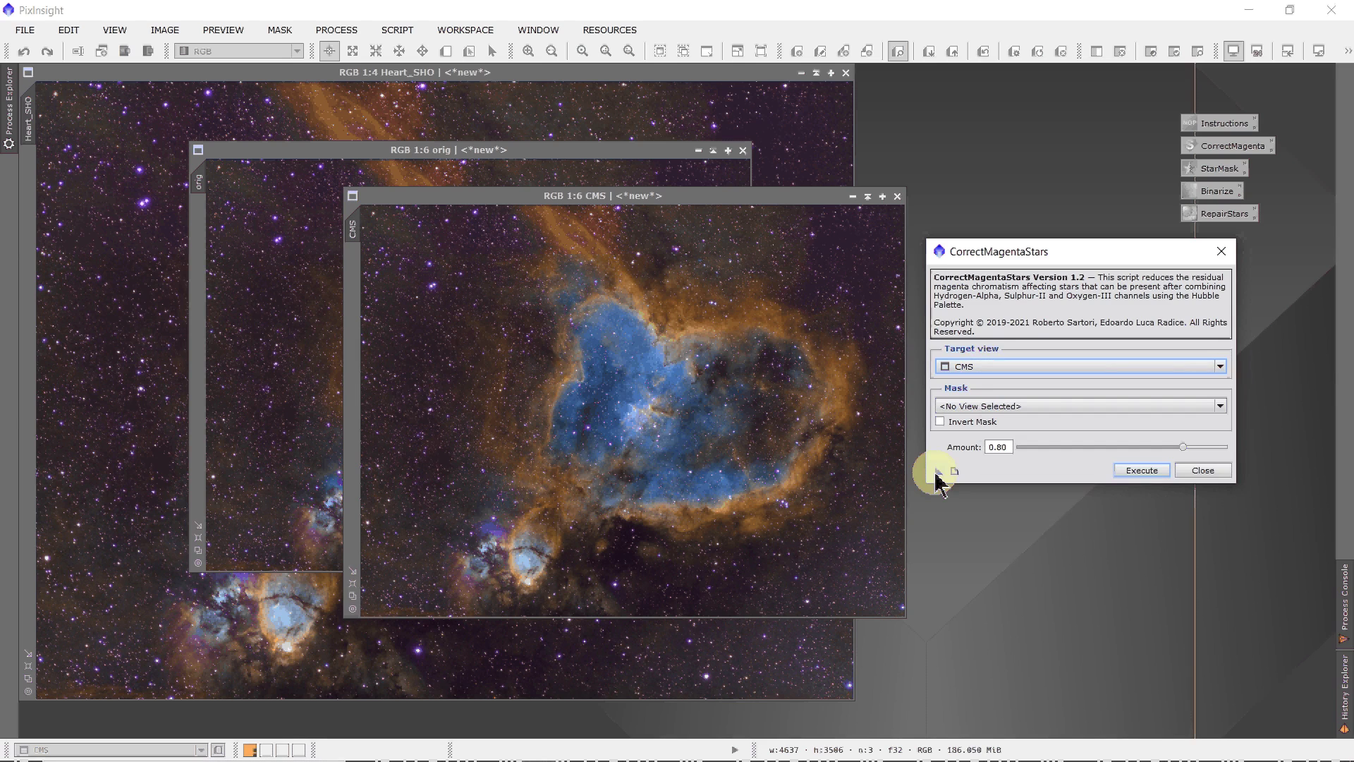
left_click(1138, 471)
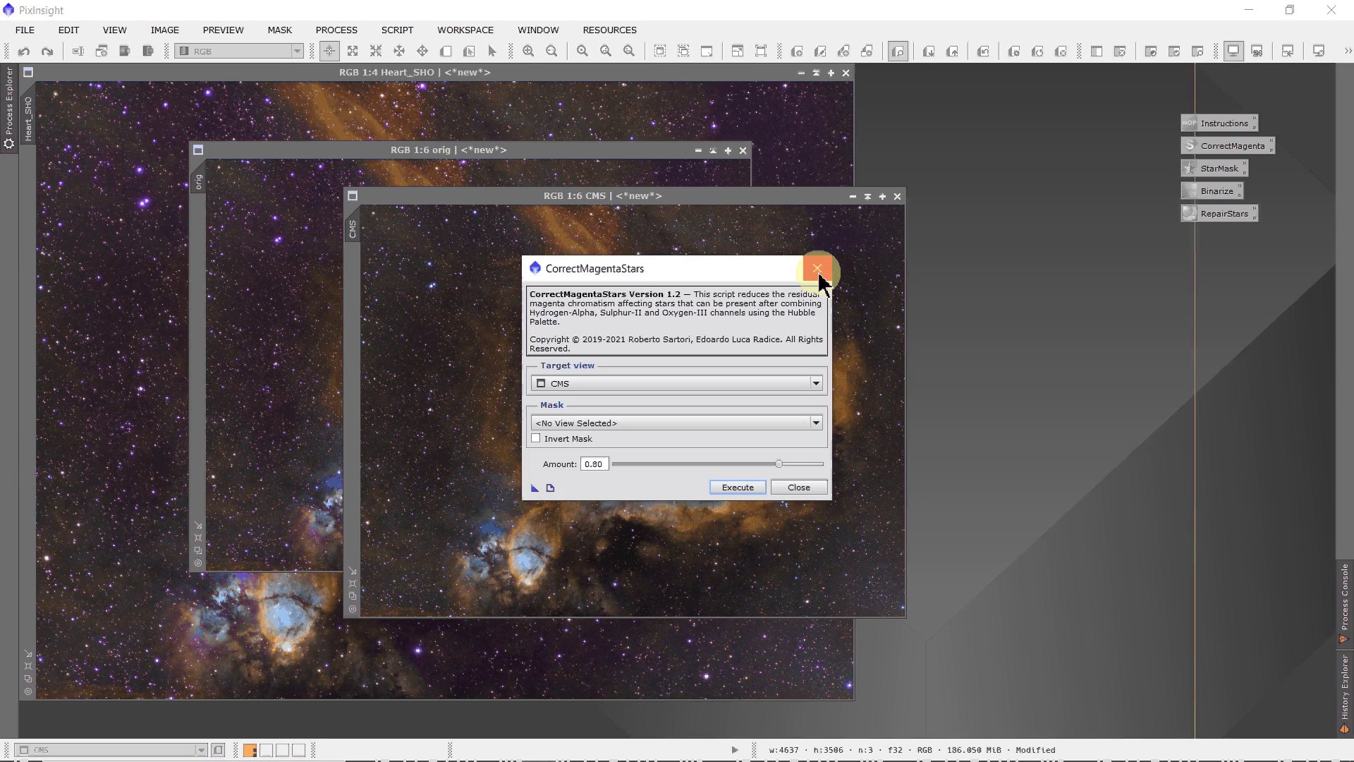
left_click(818, 268)
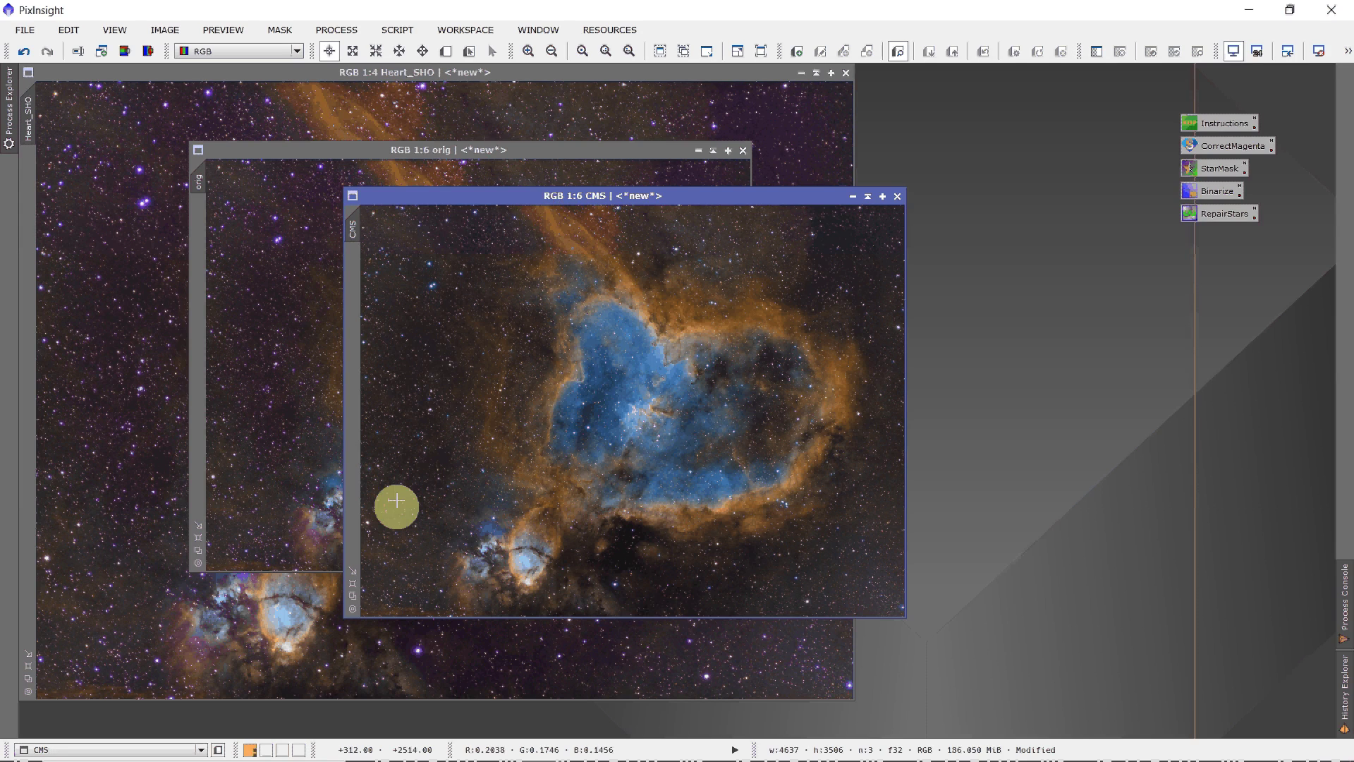
left_click(352, 582)
left_click_drag(446, 113, 257, 79)
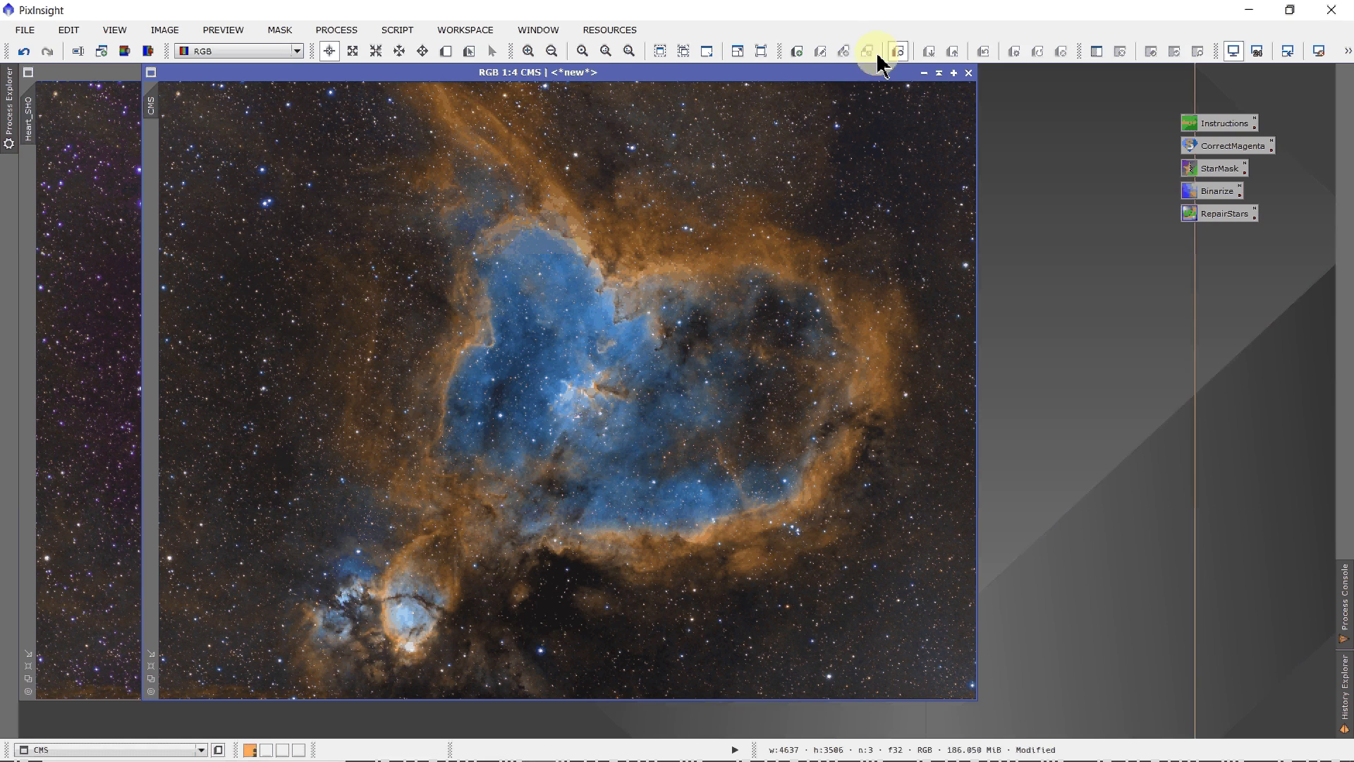
Shade CMS aside and generate a star_mask image from orig with StarMask
left_click(939, 73)
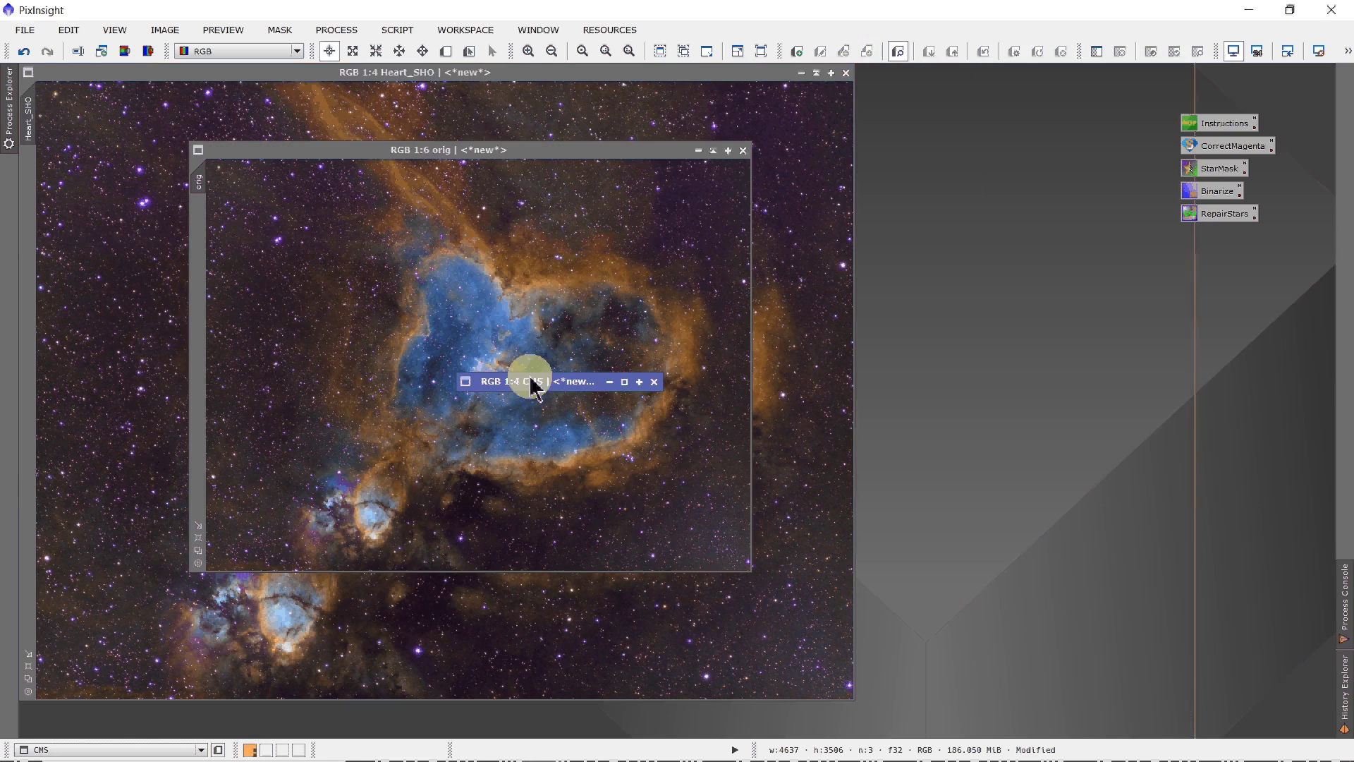
left_click_drag(534, 386, 974, 73)
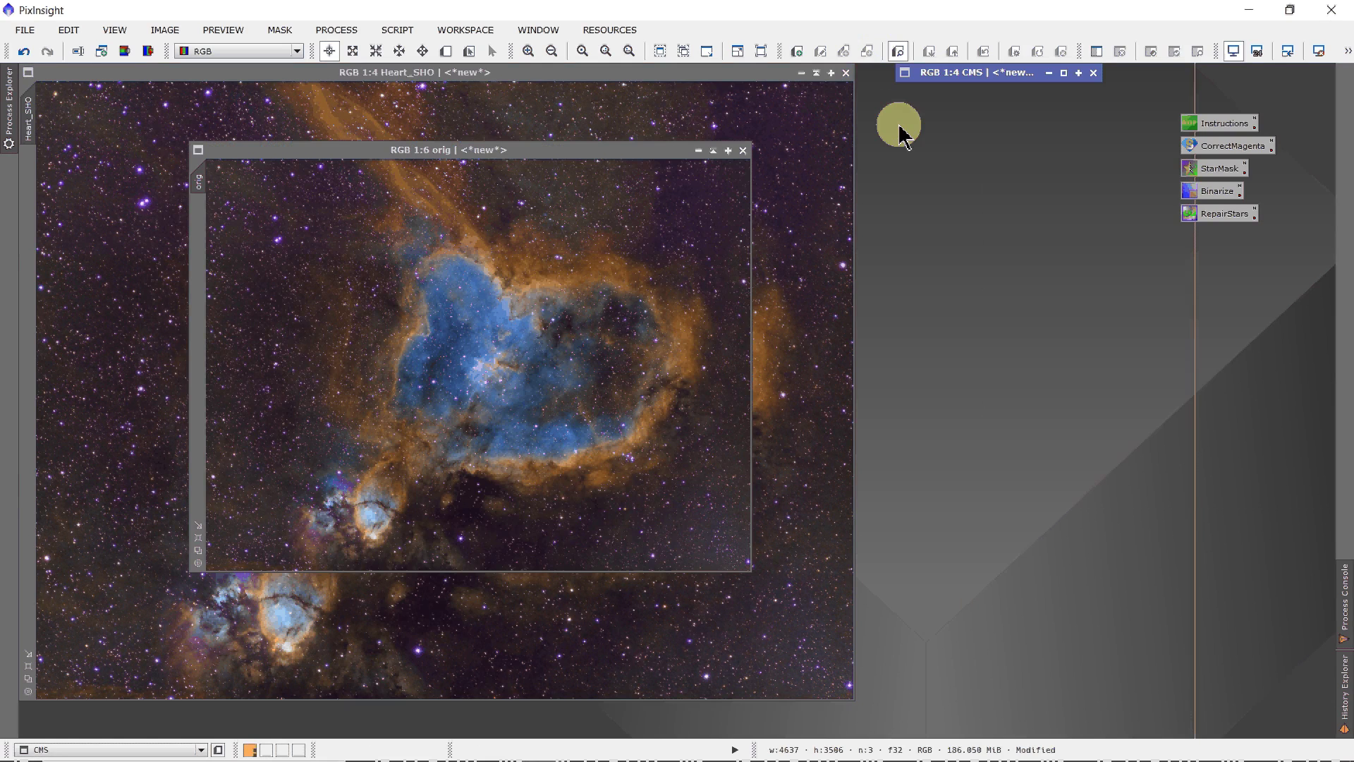
double_click(1210, 171)
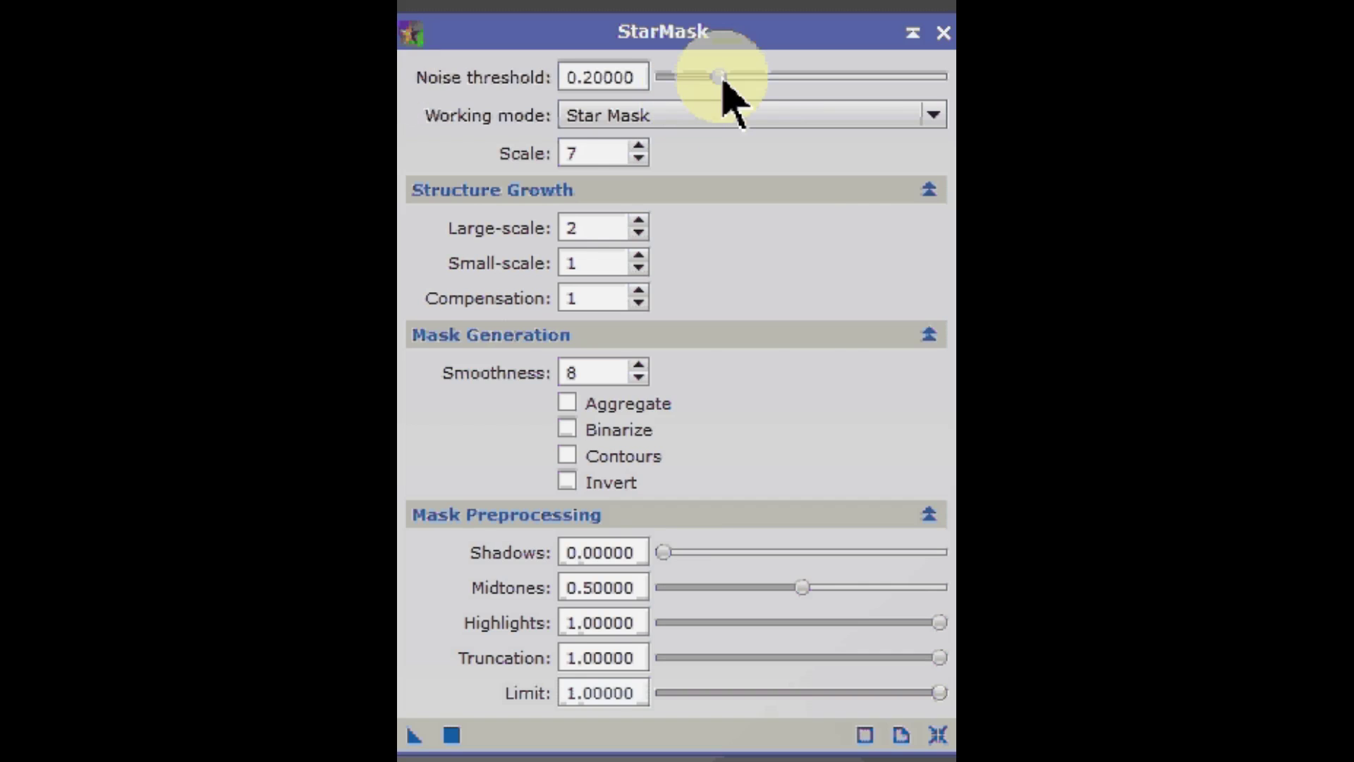
left_click(719, 78)
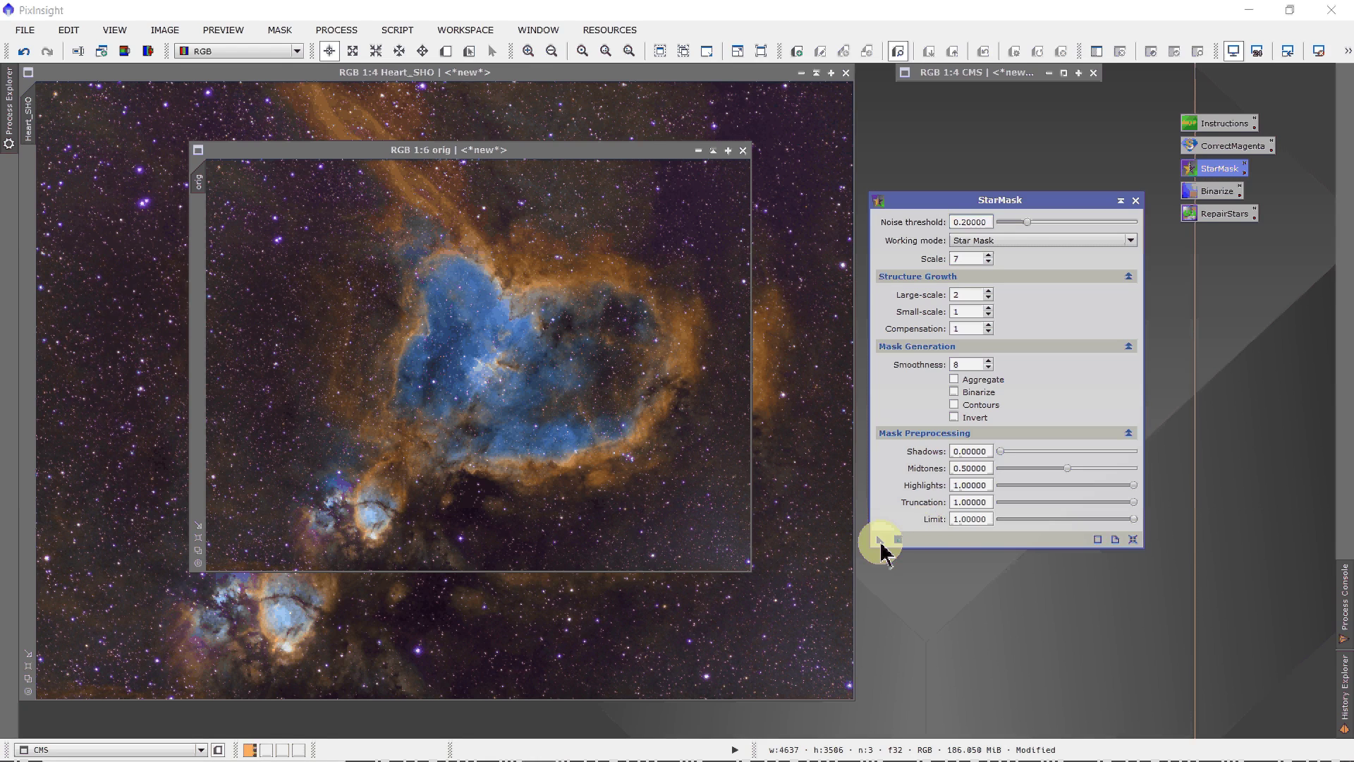
left_click_drag(881, 544, 329, 264)
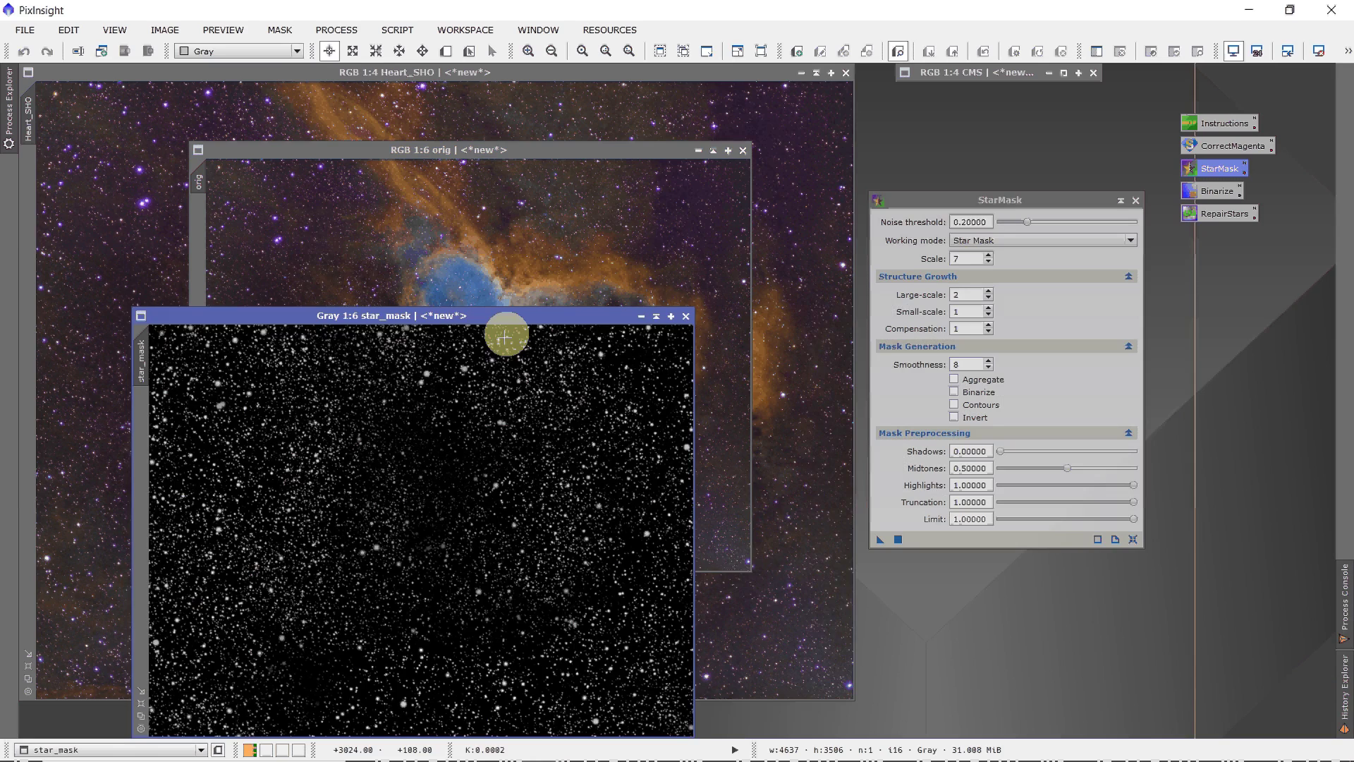
left_click_drag(505, 336, 599, 211)
Close StarMask and apply Binarize with RGB/K threshold 0.1 to star_mask
left_click(1135, 201)
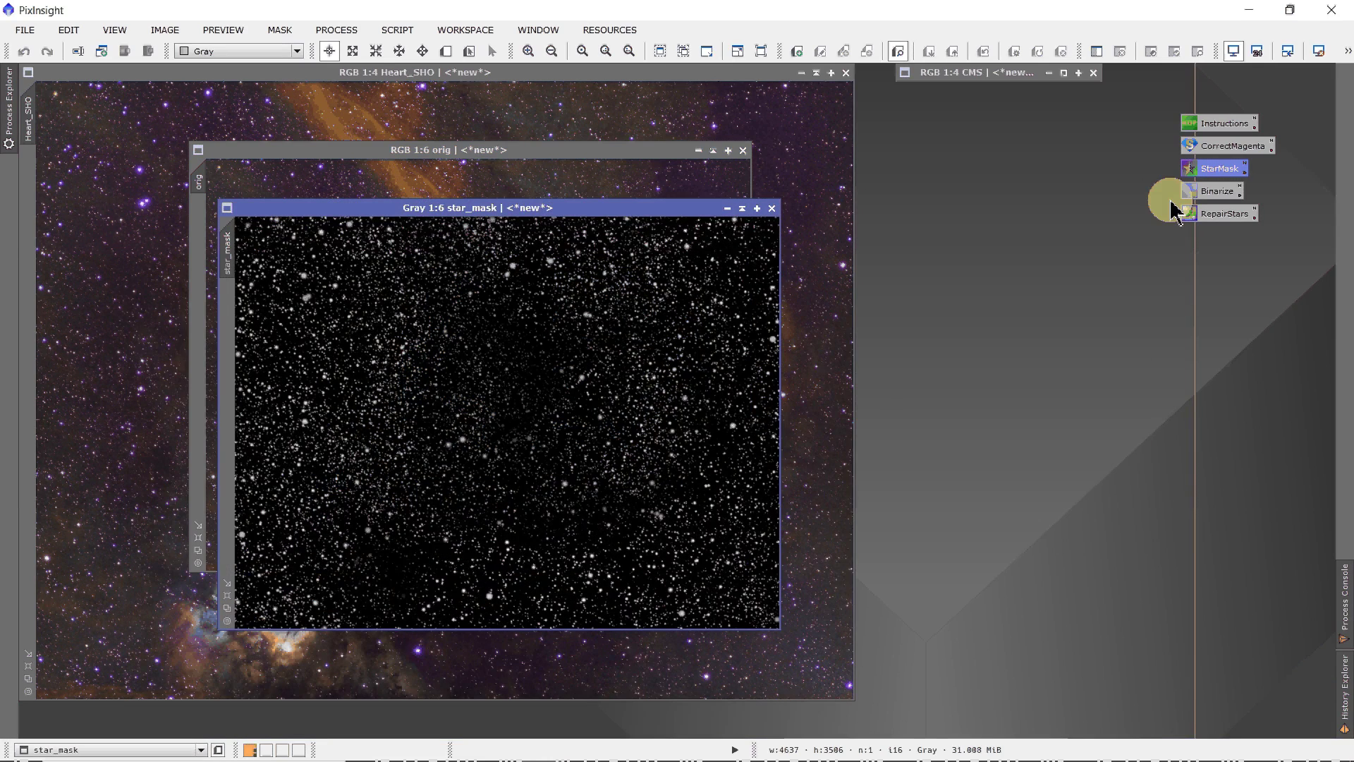
left_click(1216, 194)
double_click(1218, 203)
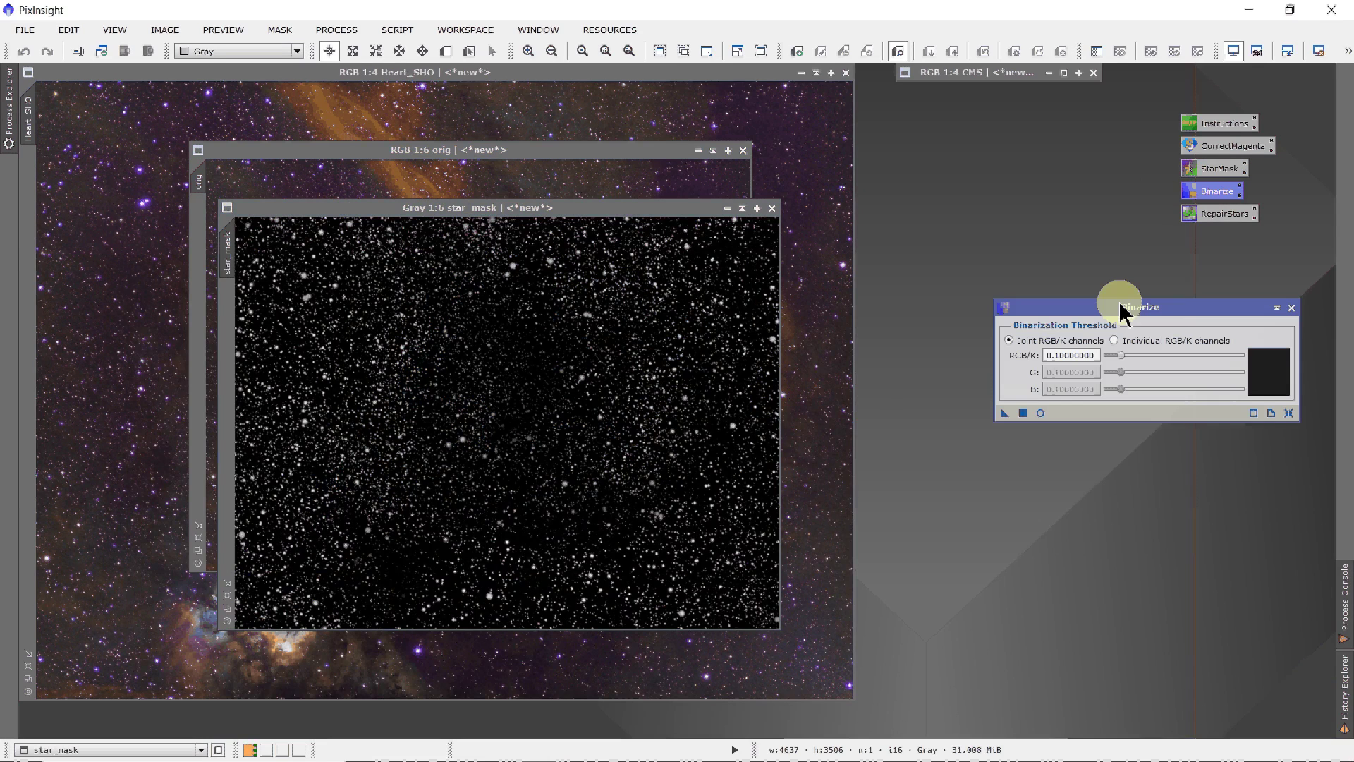
left_click_drag(1121, 310, 1066, 289)
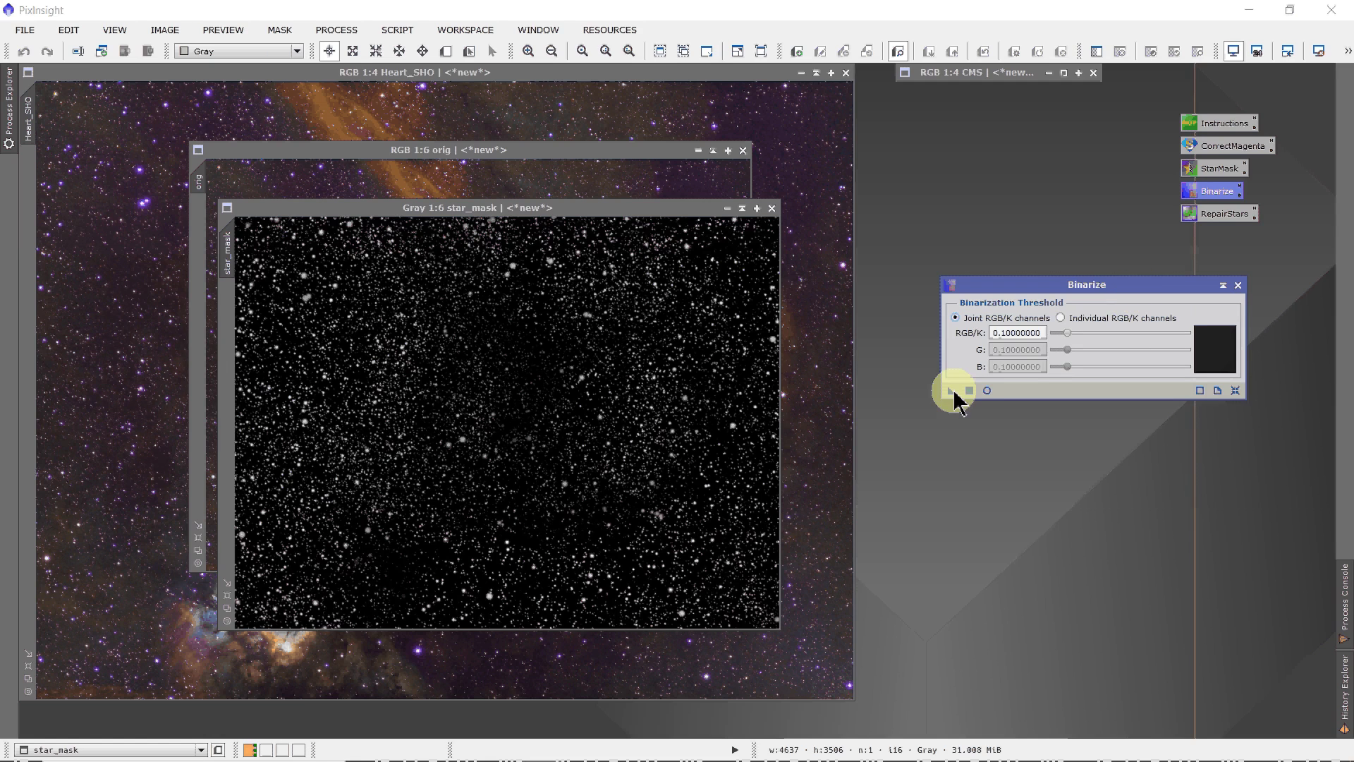
left_click_drag(952, 391, 637, 364)
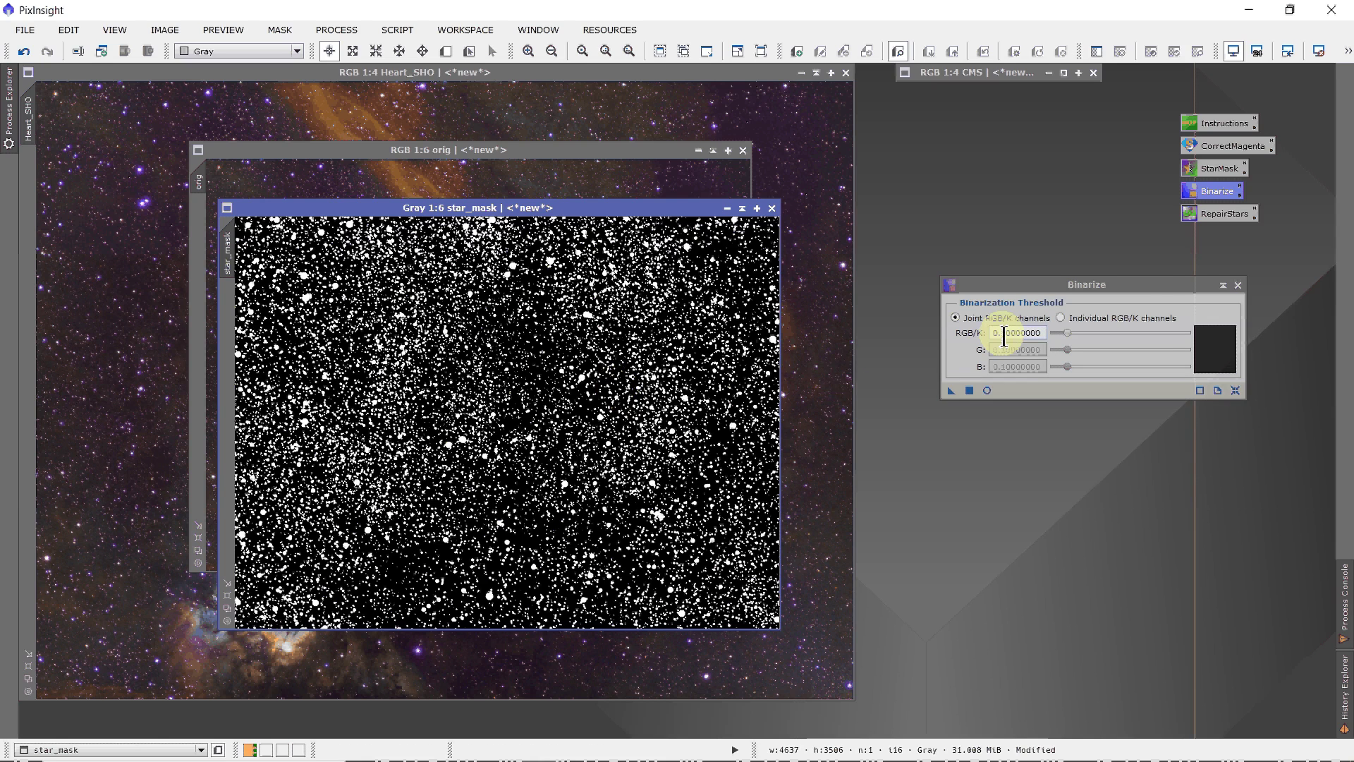
Close the Binarize tool and move the star_mask window aside
left_click(1238, 286)
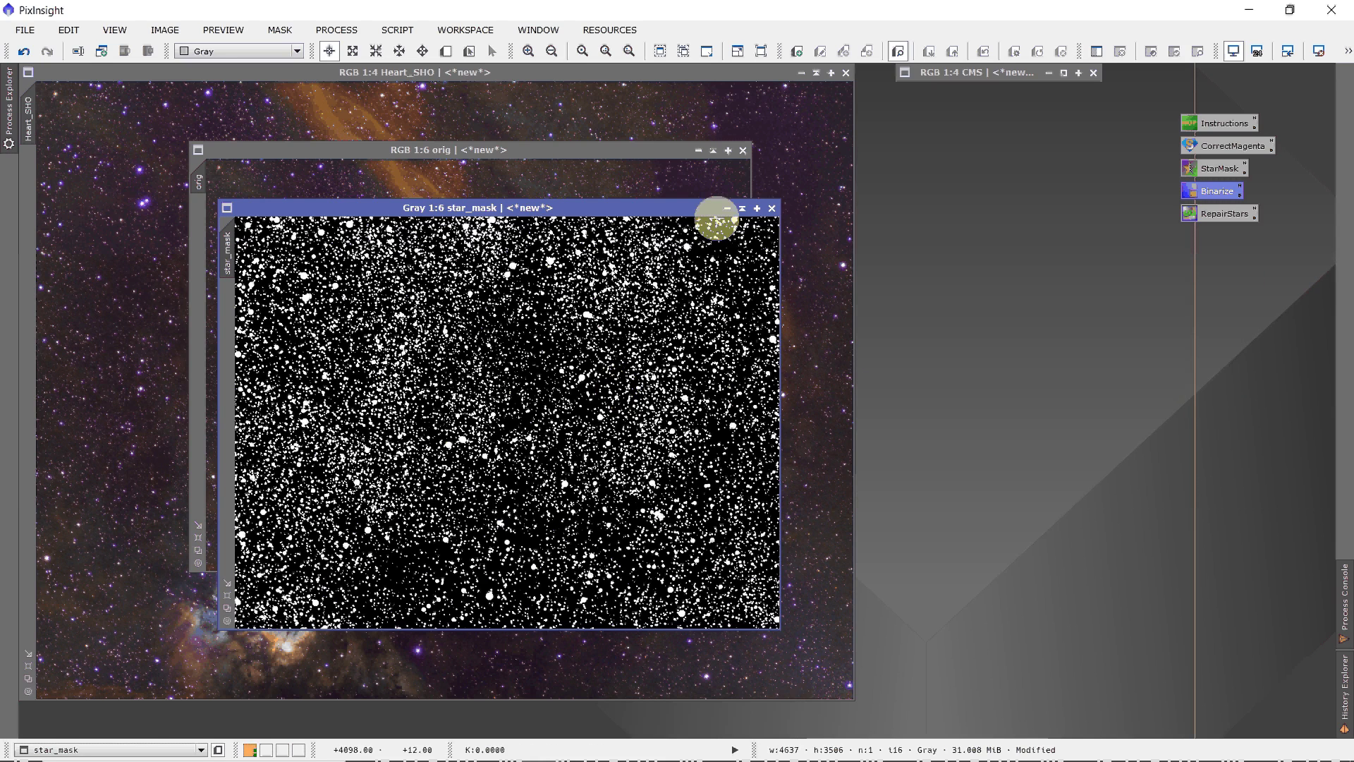
left_click_drag(650, 205, 877, 127)
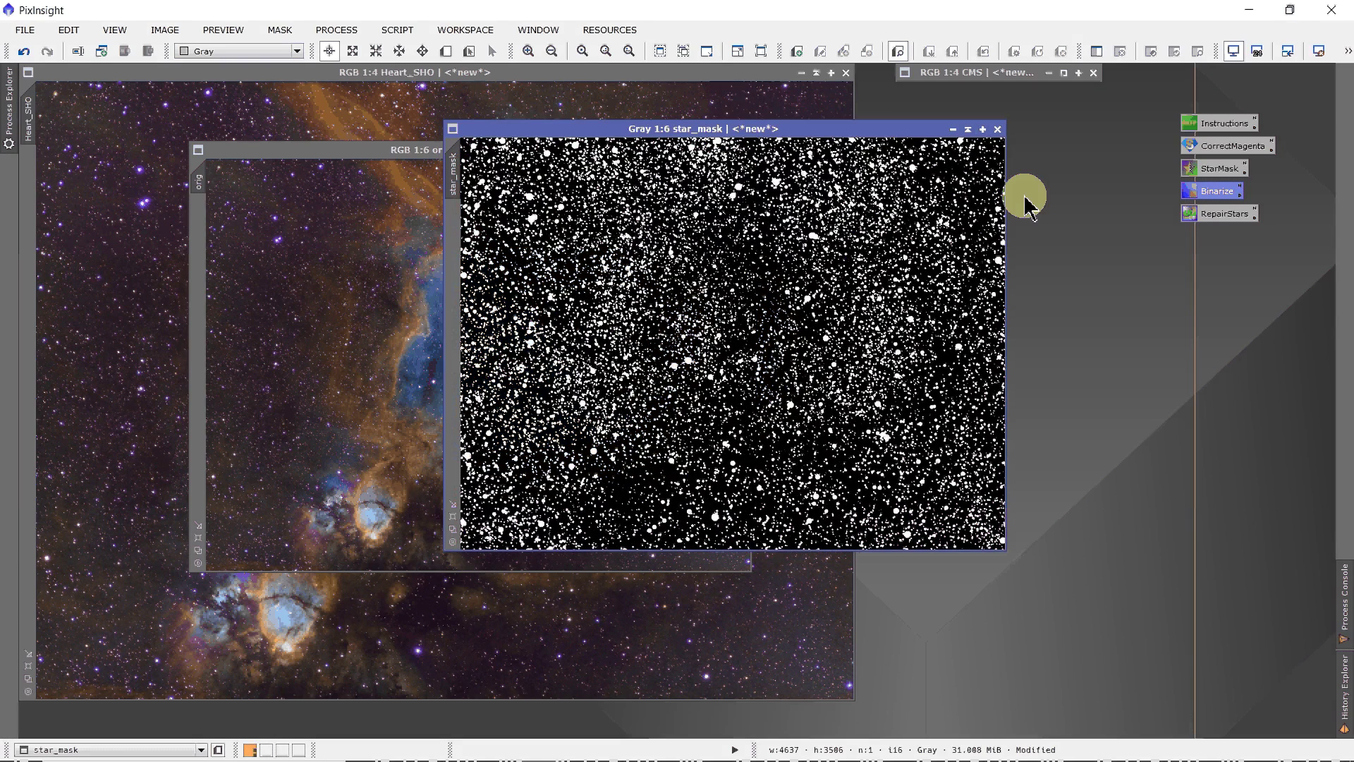
double_click(1217, 215)
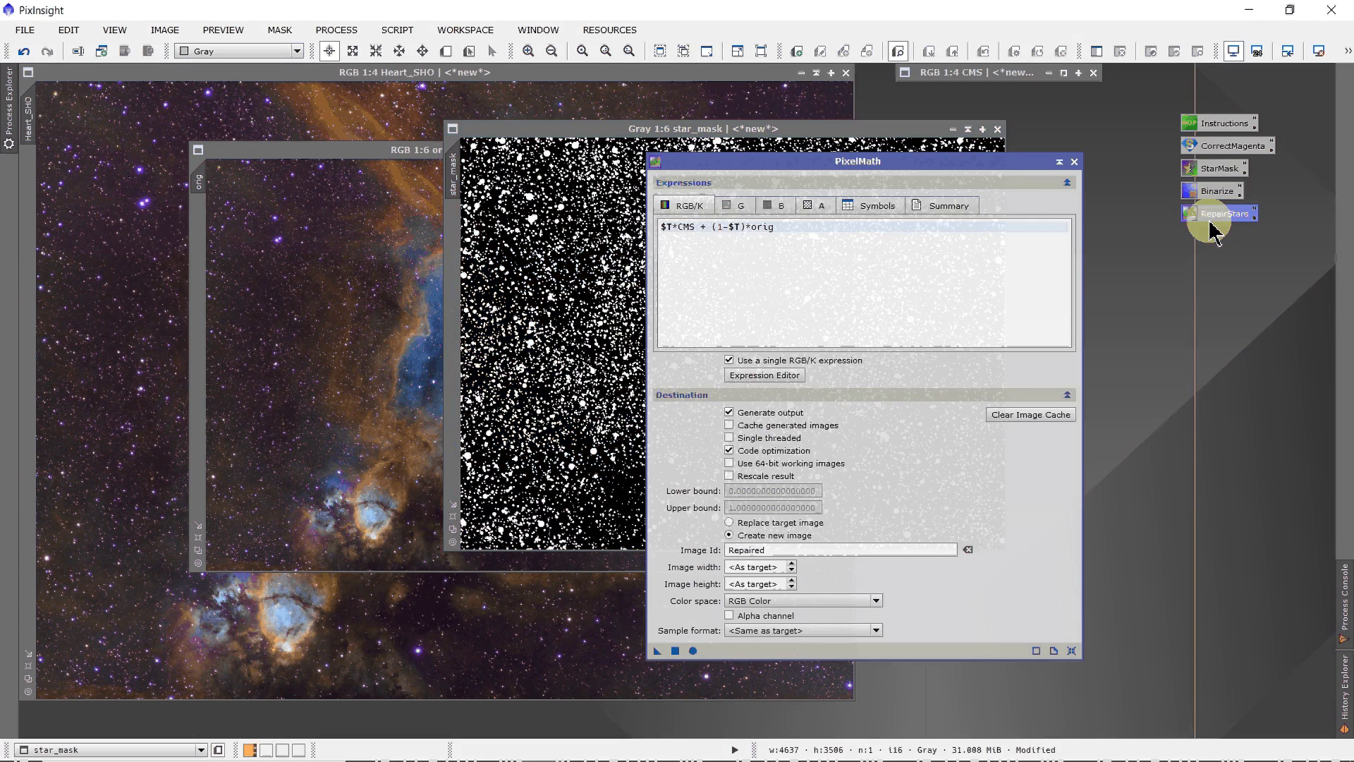
left_click(935, 165)
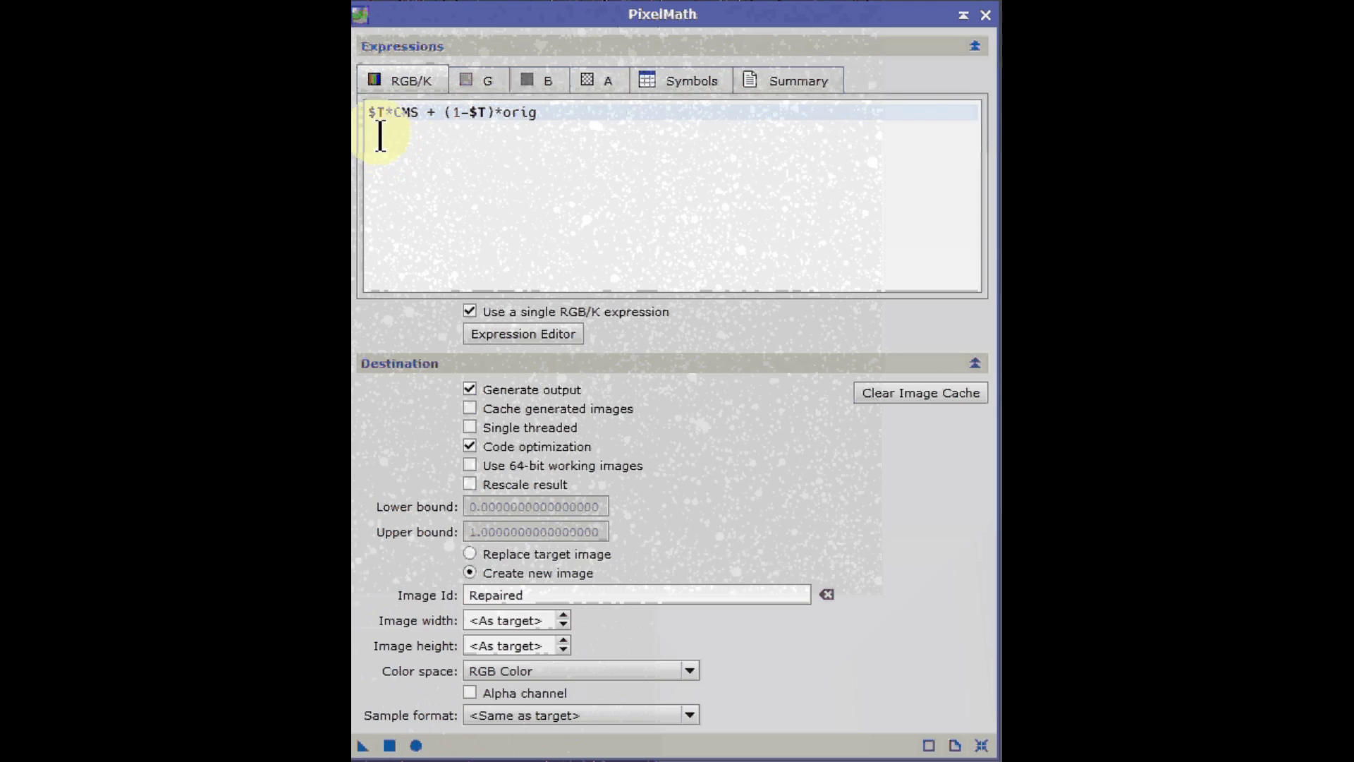
left_click_drag(380, 137, 419, 134)
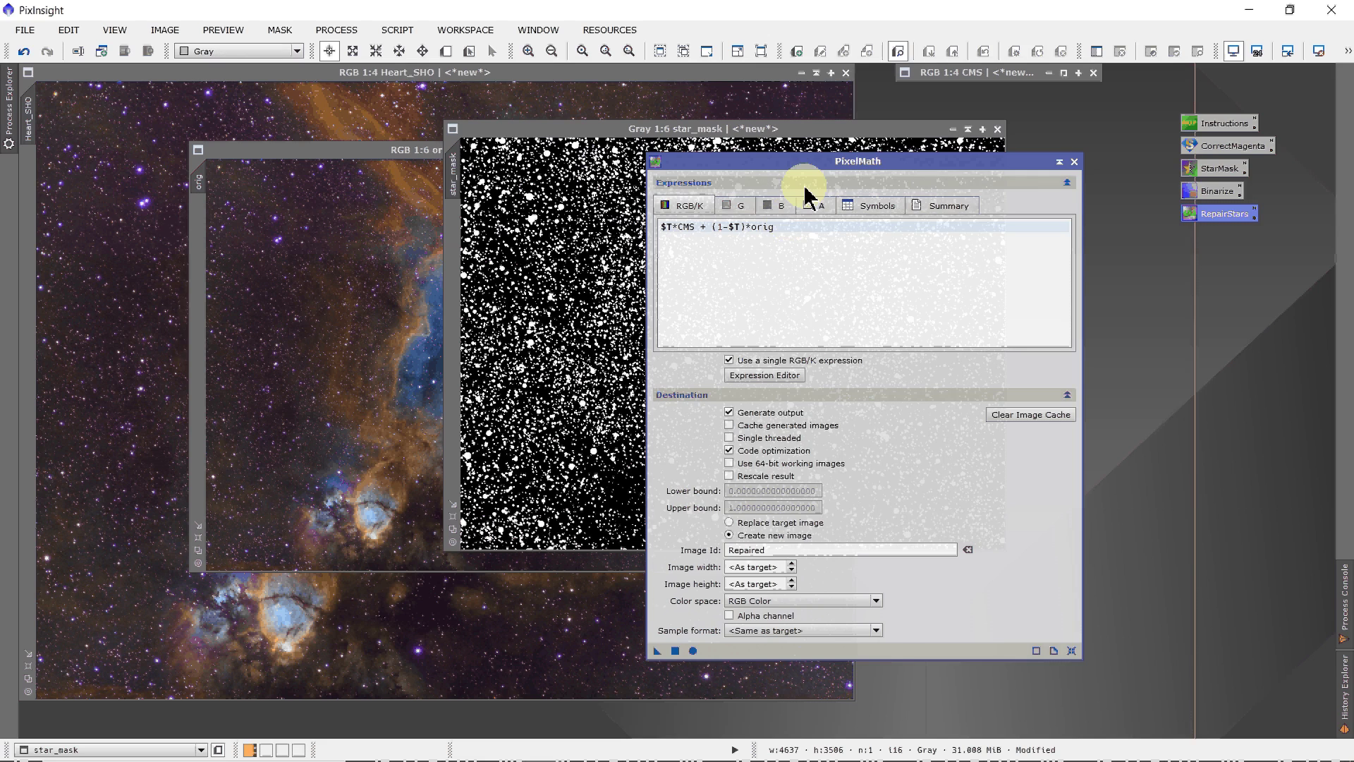
left_click_drag(839, 162, 887, 165)
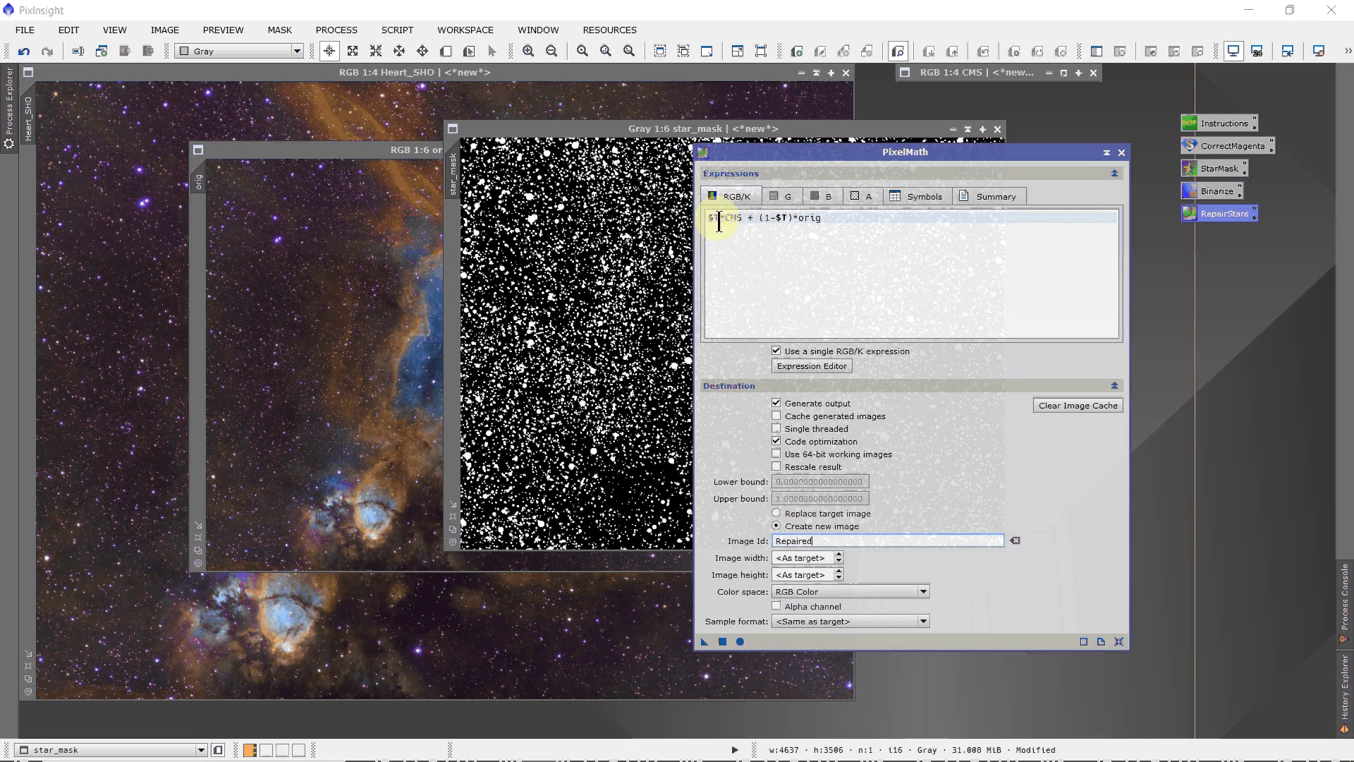
Apply the $T*CMS + (1-$T)*orig PixelMath blend to star_mask, creating the Repaired image
left_click(704, 641)
mouse_move(704, 643)
left_mouse_down()
mouse_move(584, 402)
mouse_move(564, 308)
mouse_move(704, 644)
left_mouse_up()
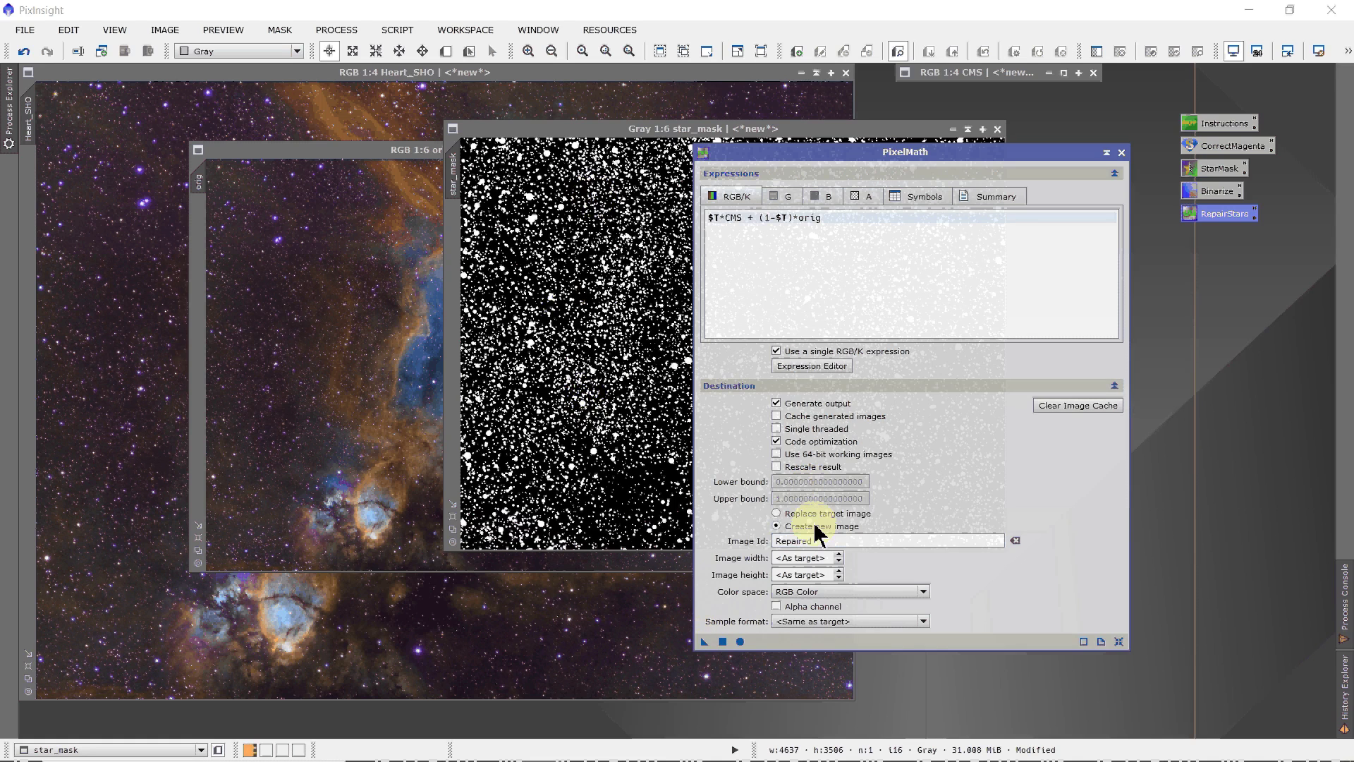
left_click(817, 541)
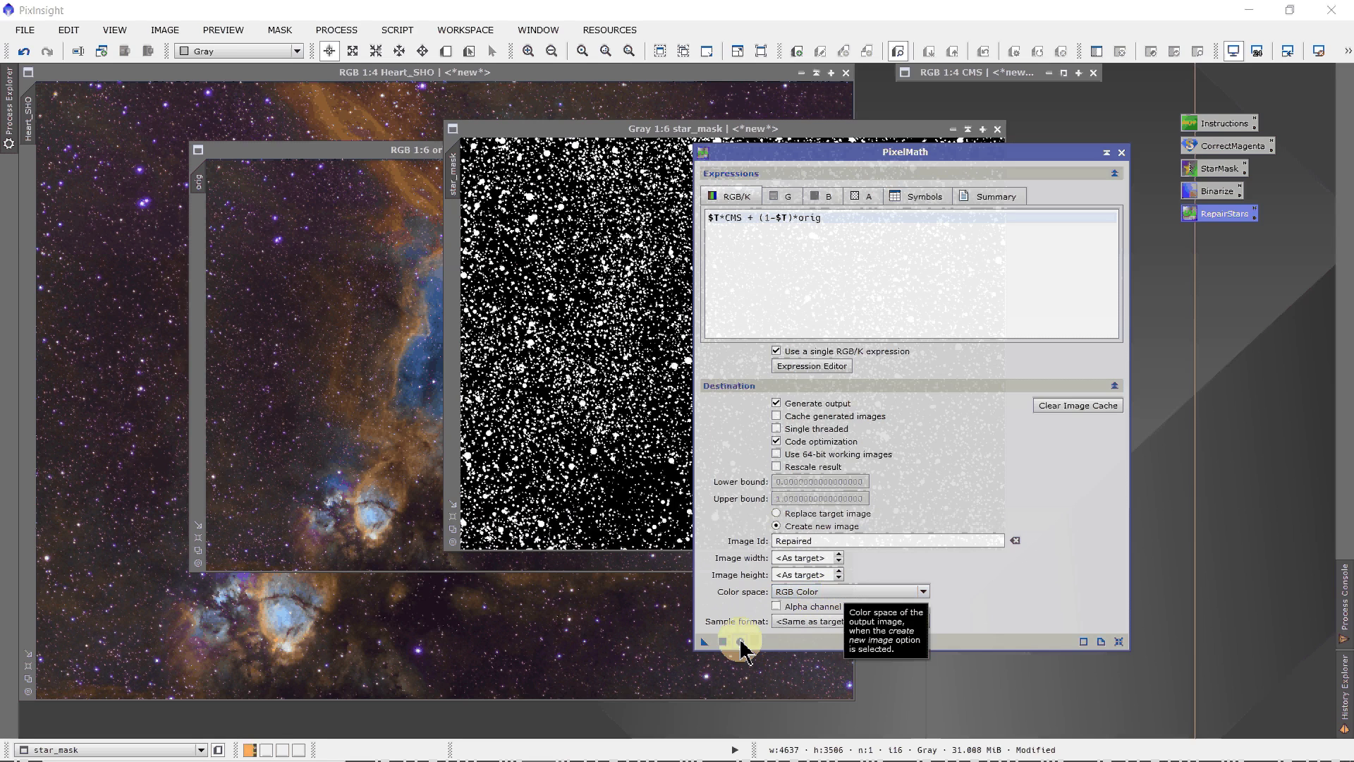
left_click_drag(705, 648, 591, 319)
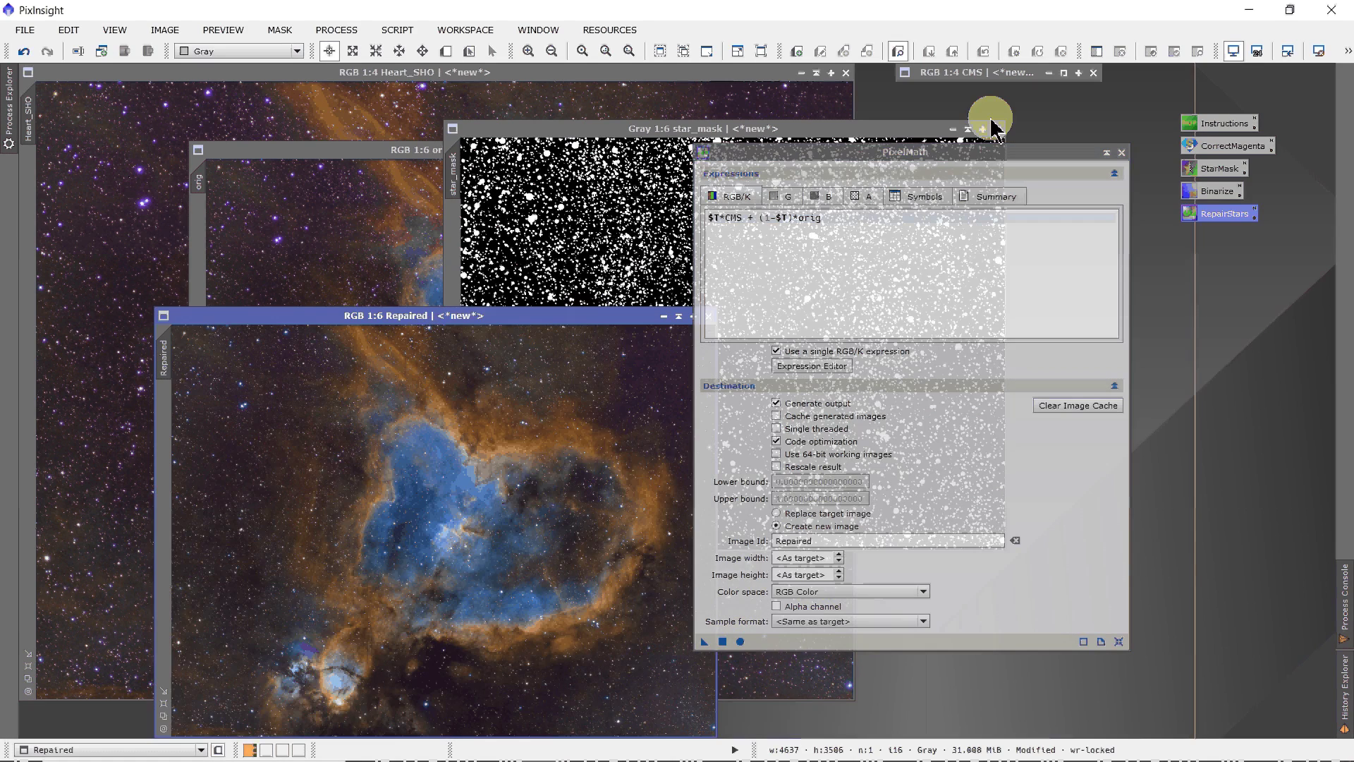
Close the PixelMath settings and shade the star_mask window
left_click(1121, 153)
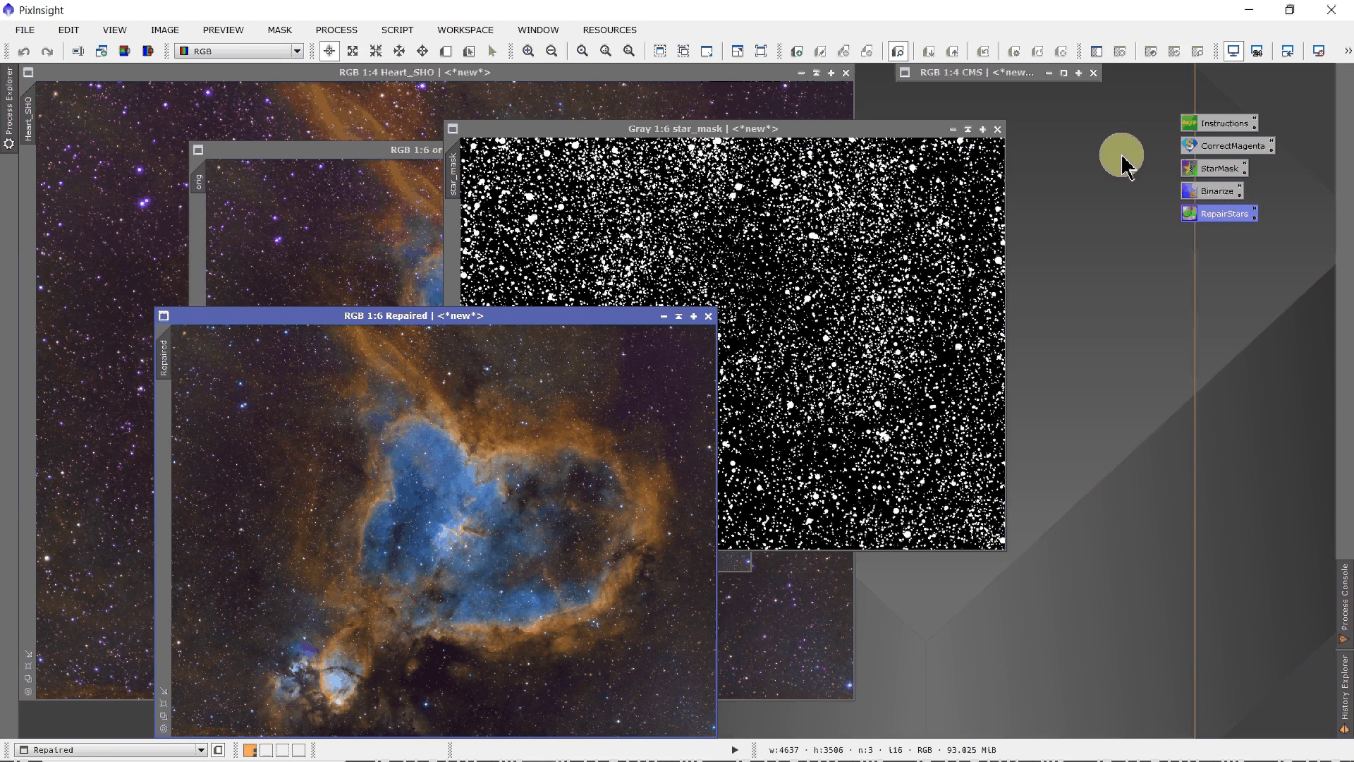
left_click(968, 129)
left_click_drag(917, 129, 1042, 90)
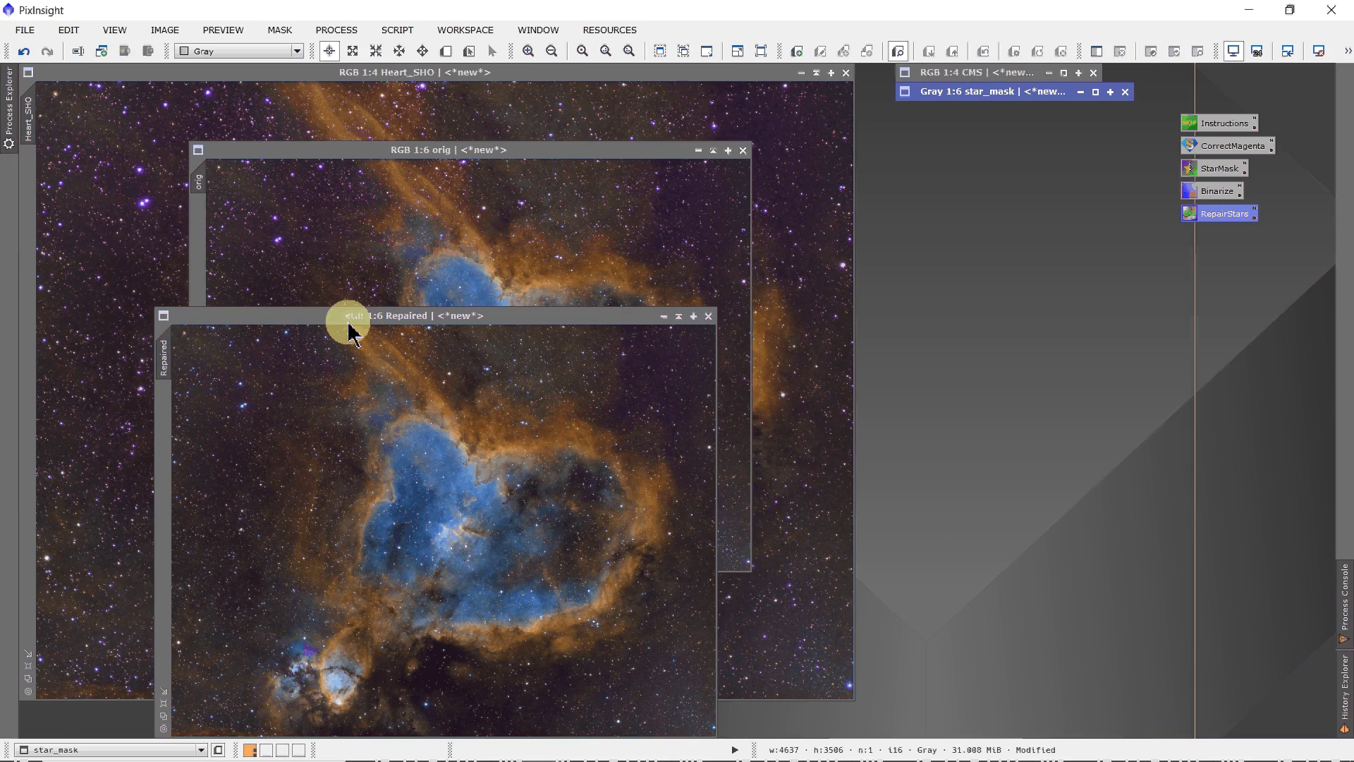
Arrange the Repaired and CMS windows side by side, then maximize Repaired
left_click_drag(349, 327, 384, 110)
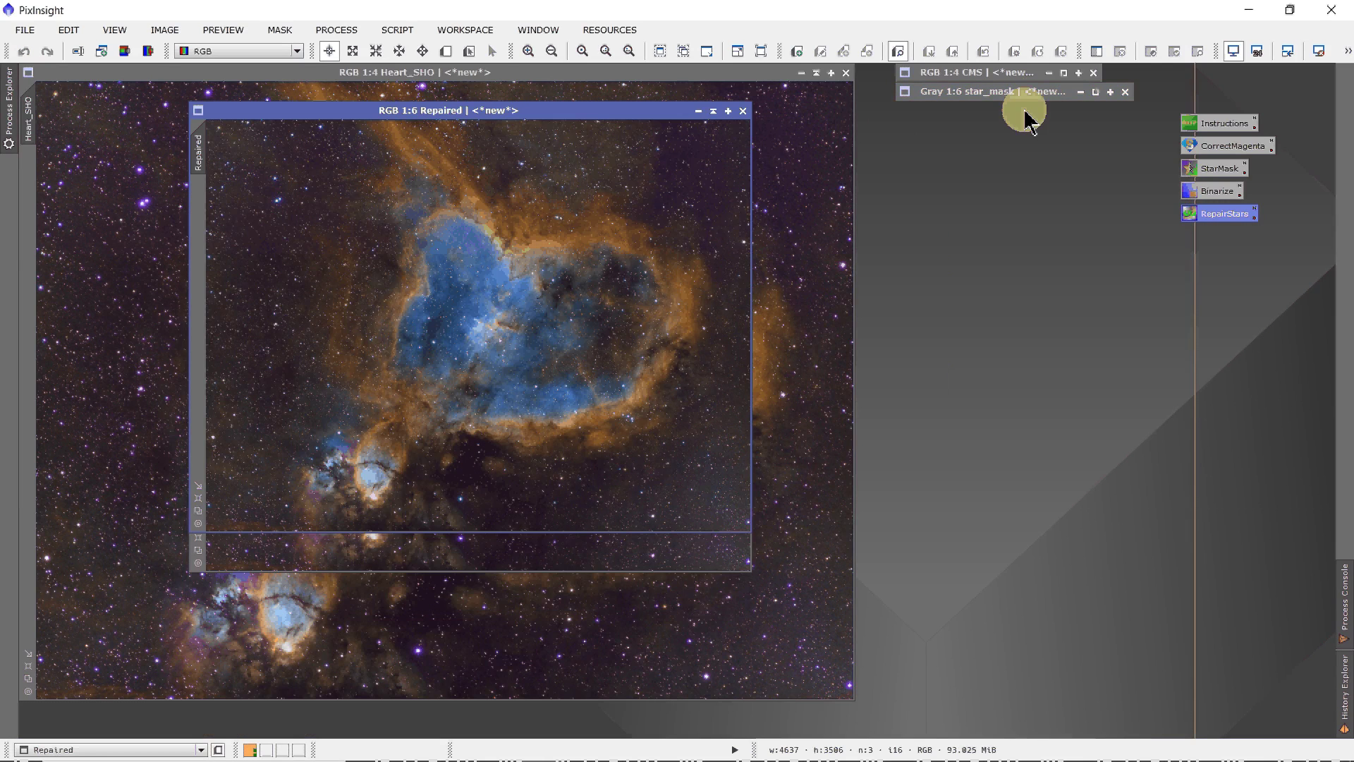
left_click(991, 75)
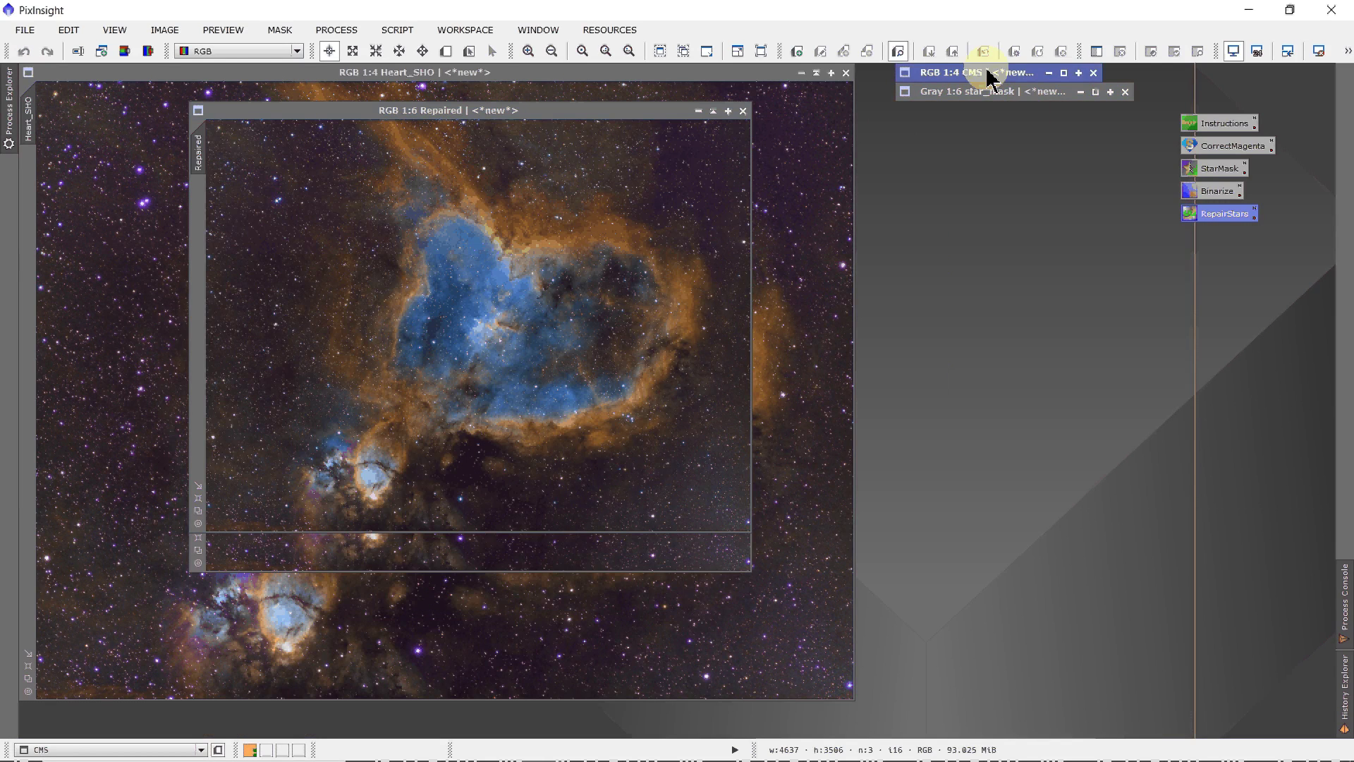
double_click(991, 75)
left_click_drag(785, 86, 1112, 161)
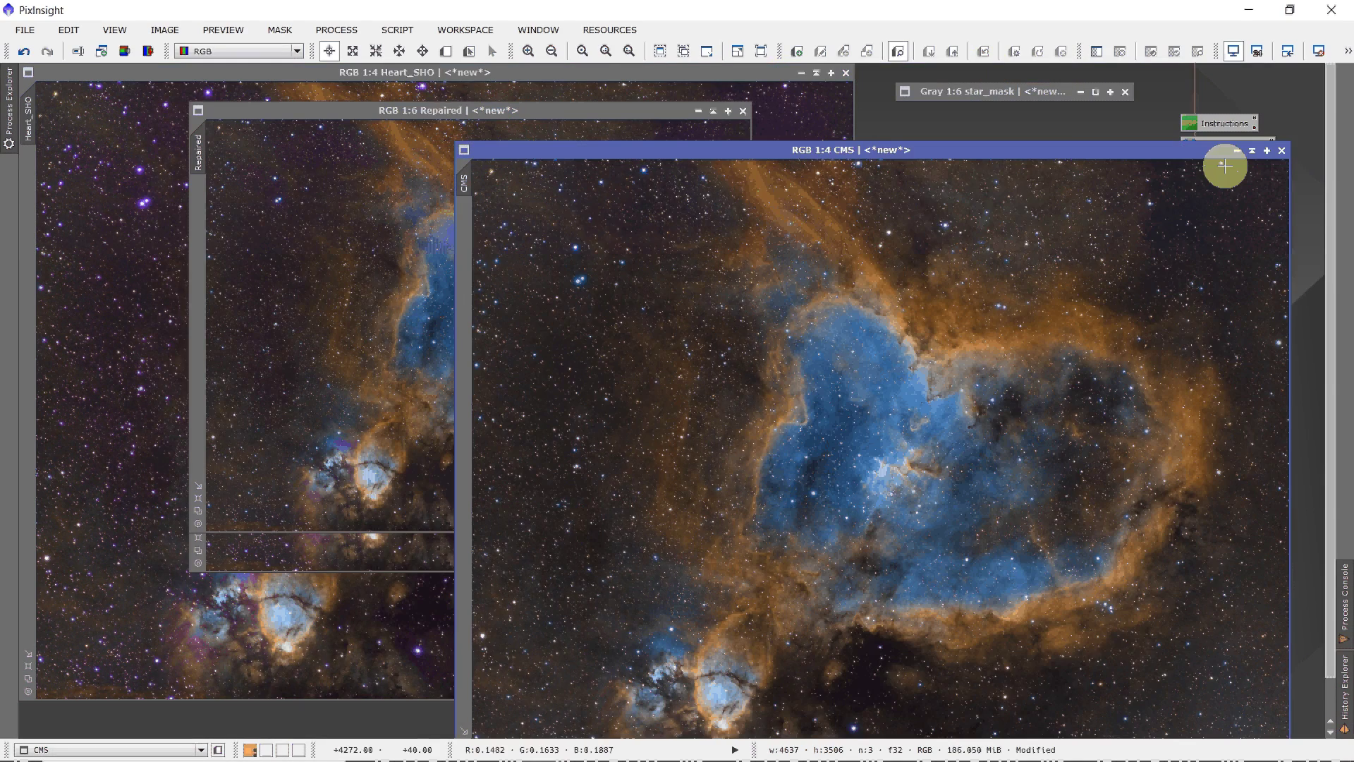
left_click(729, 111)
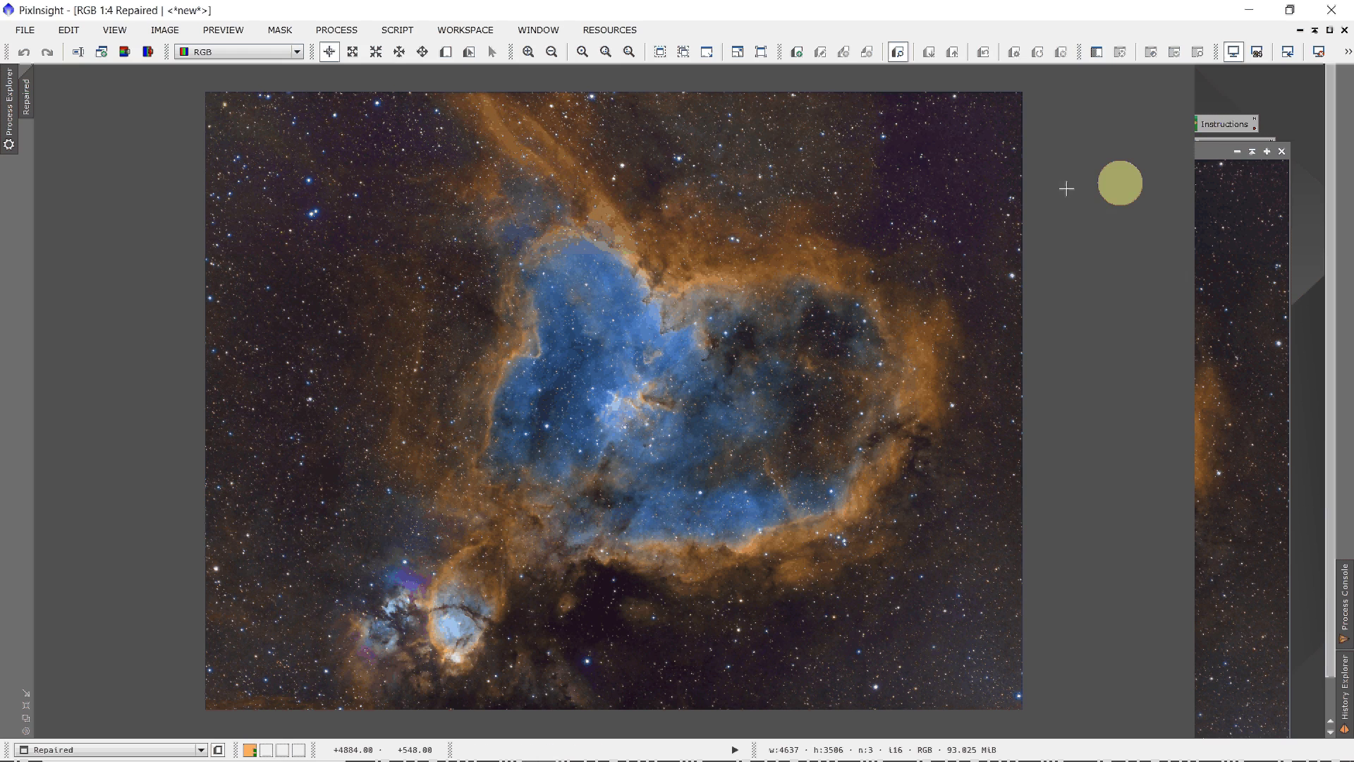
left_click(1267, 152)
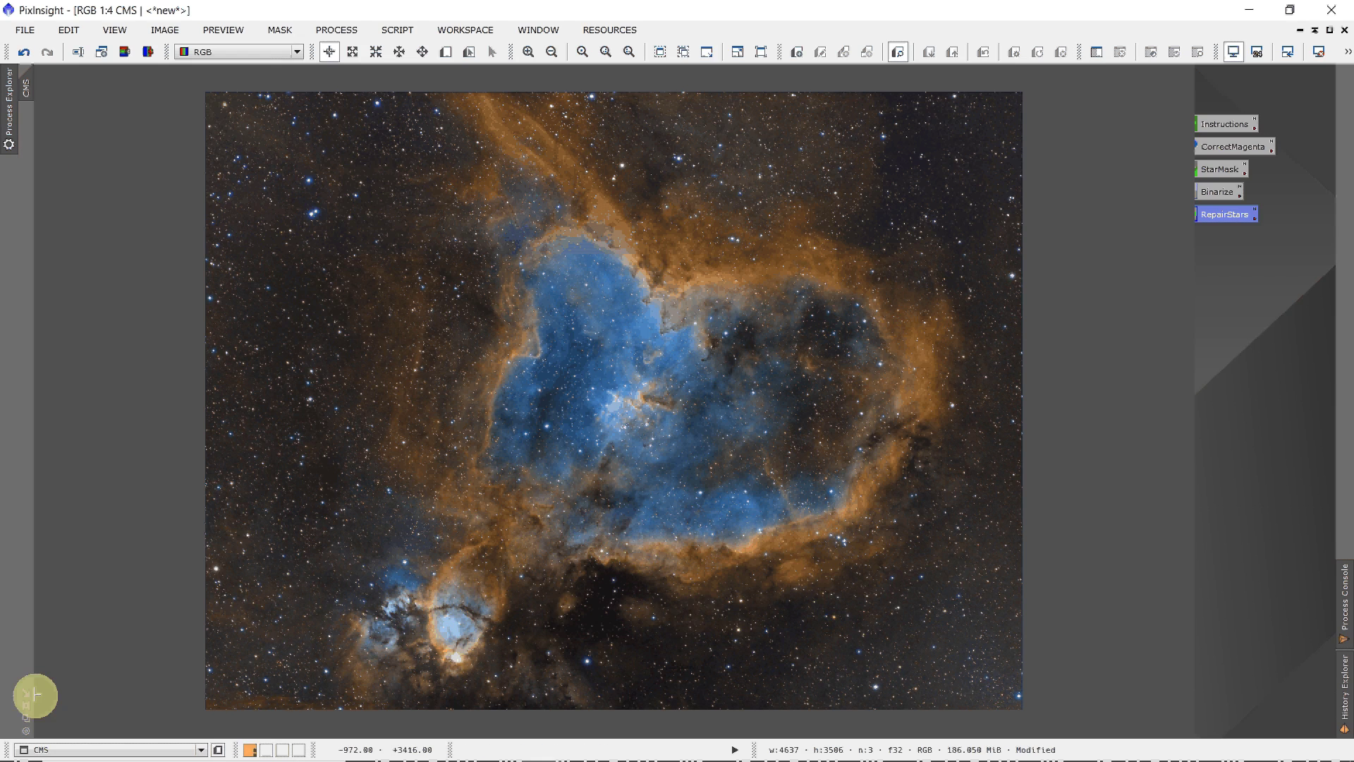
left_click(59, 751)
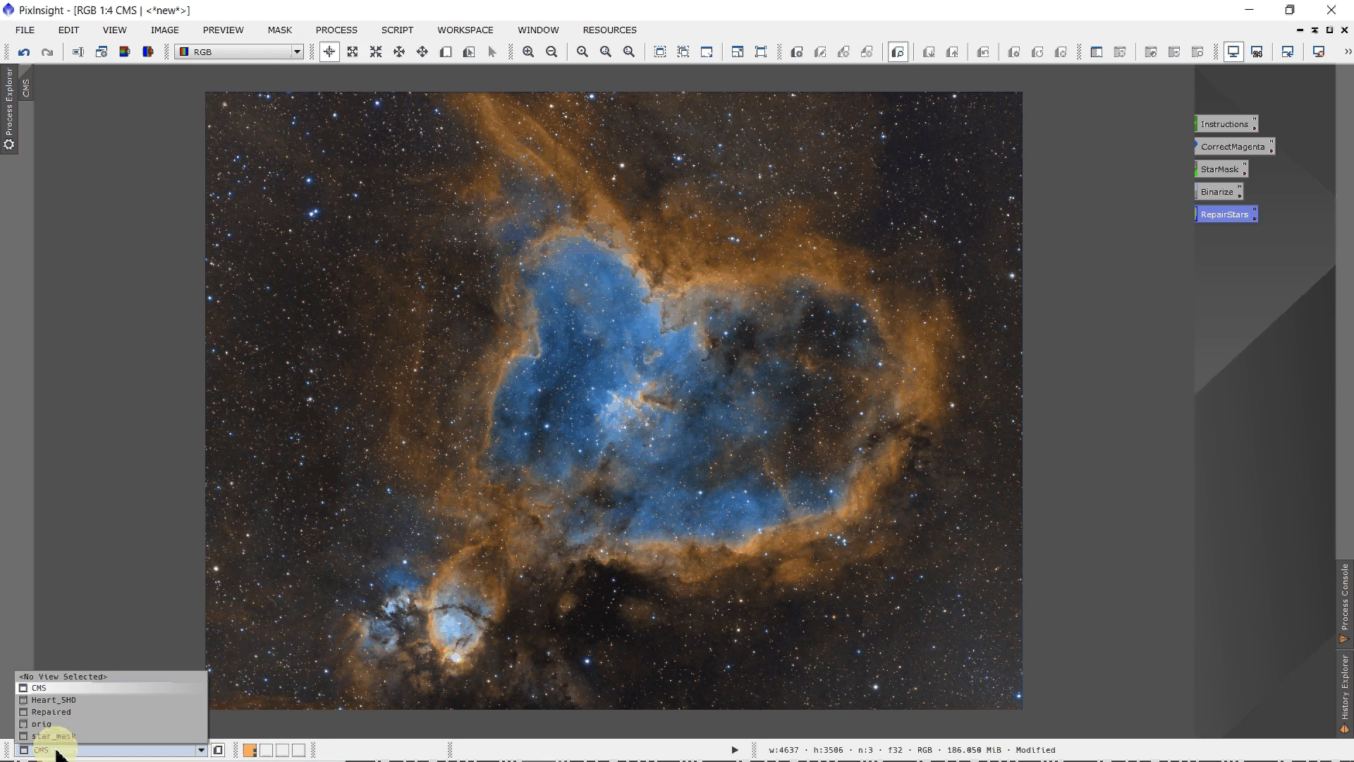
left_click(50, 713)
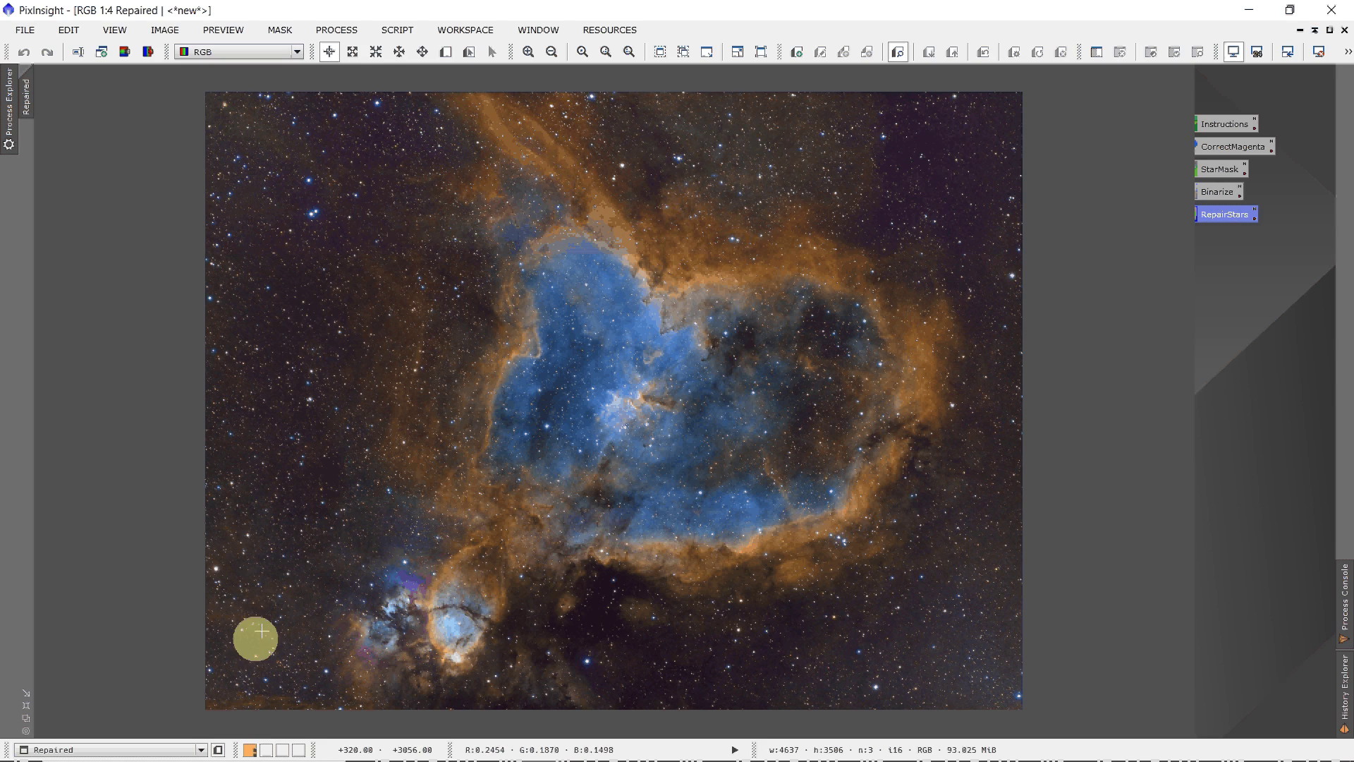
left_click(69, 750)
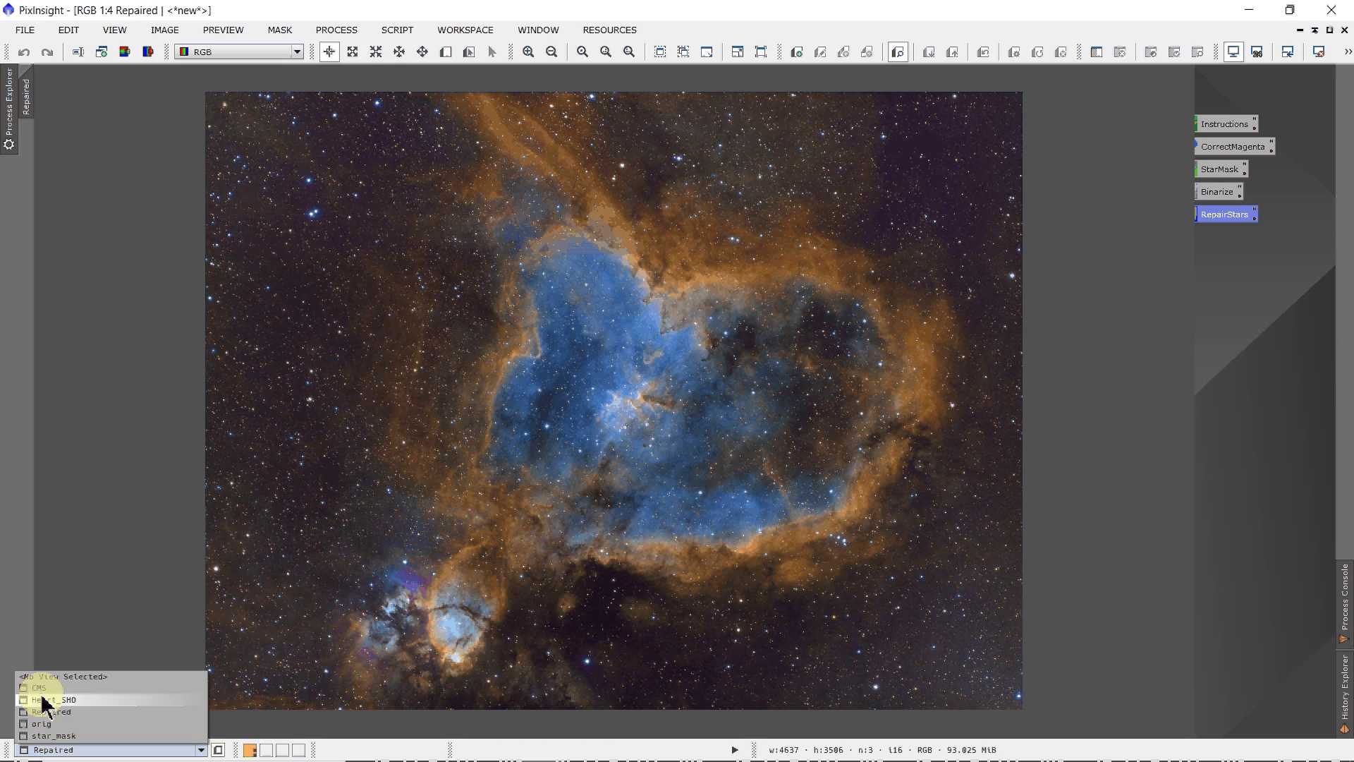
left_click(36, 688)
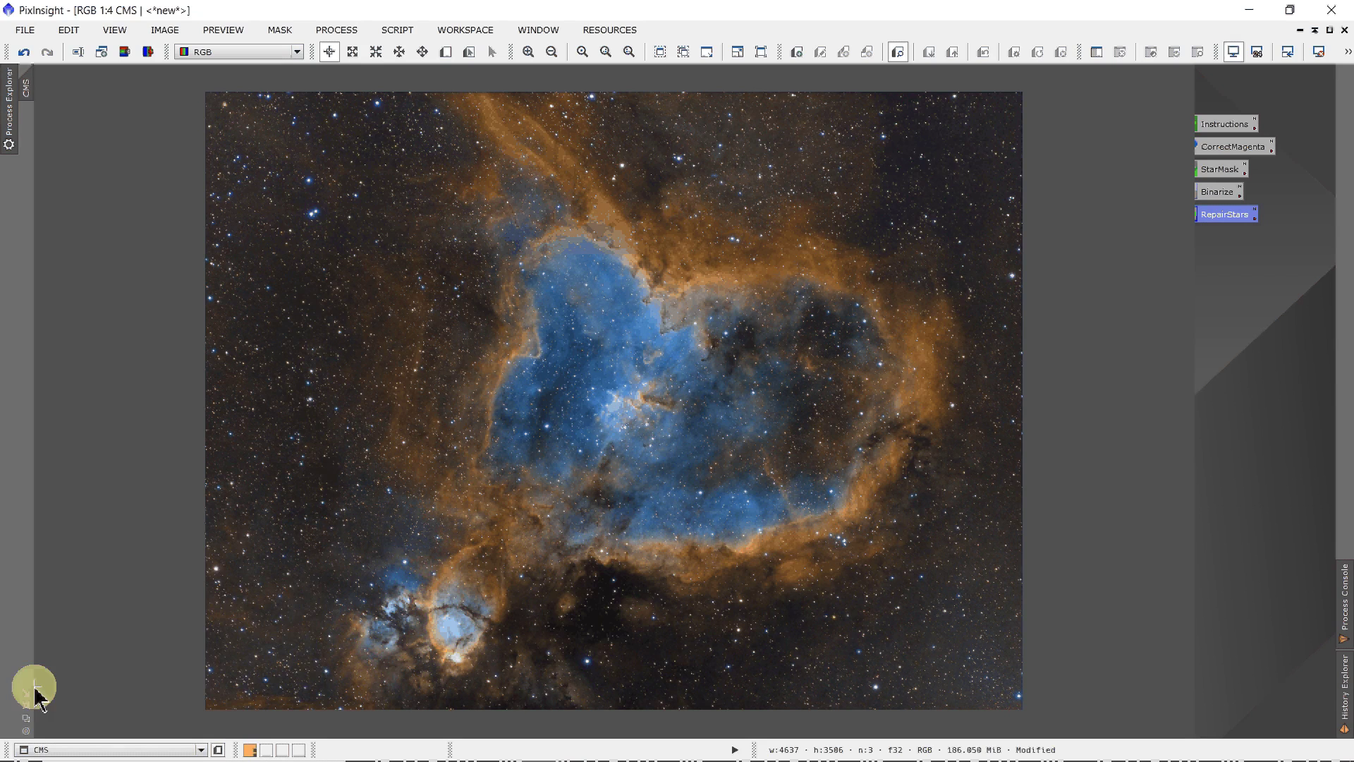
mouse_move(71, 757)
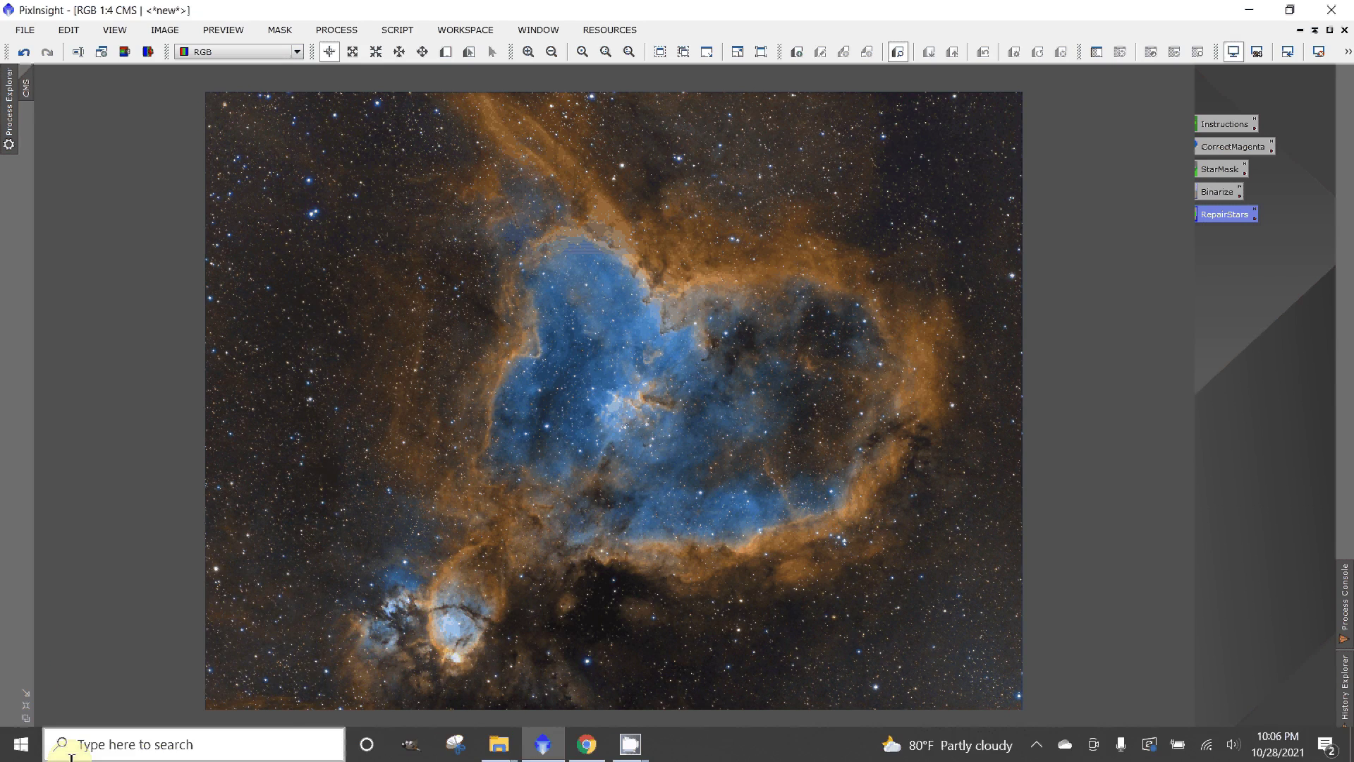
left_click(80, 750)
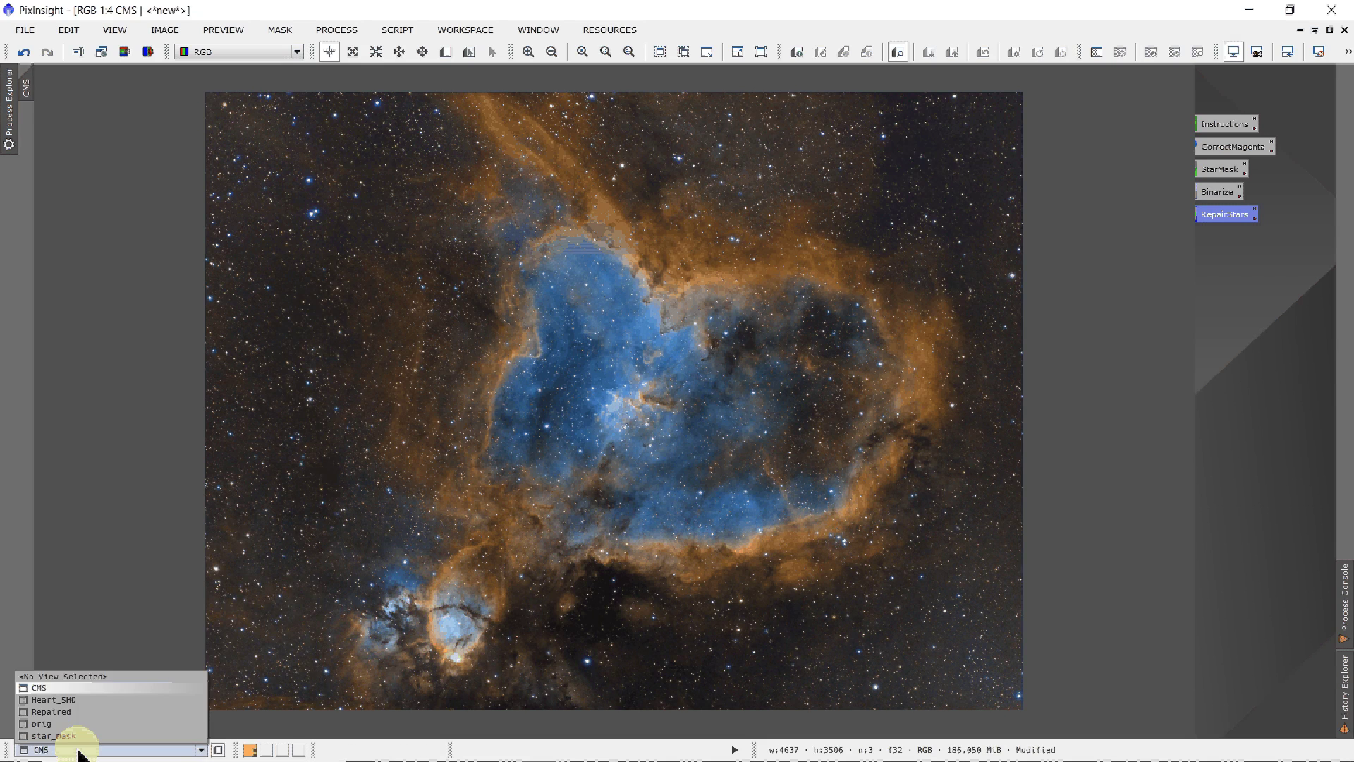
left_click(51, 712)
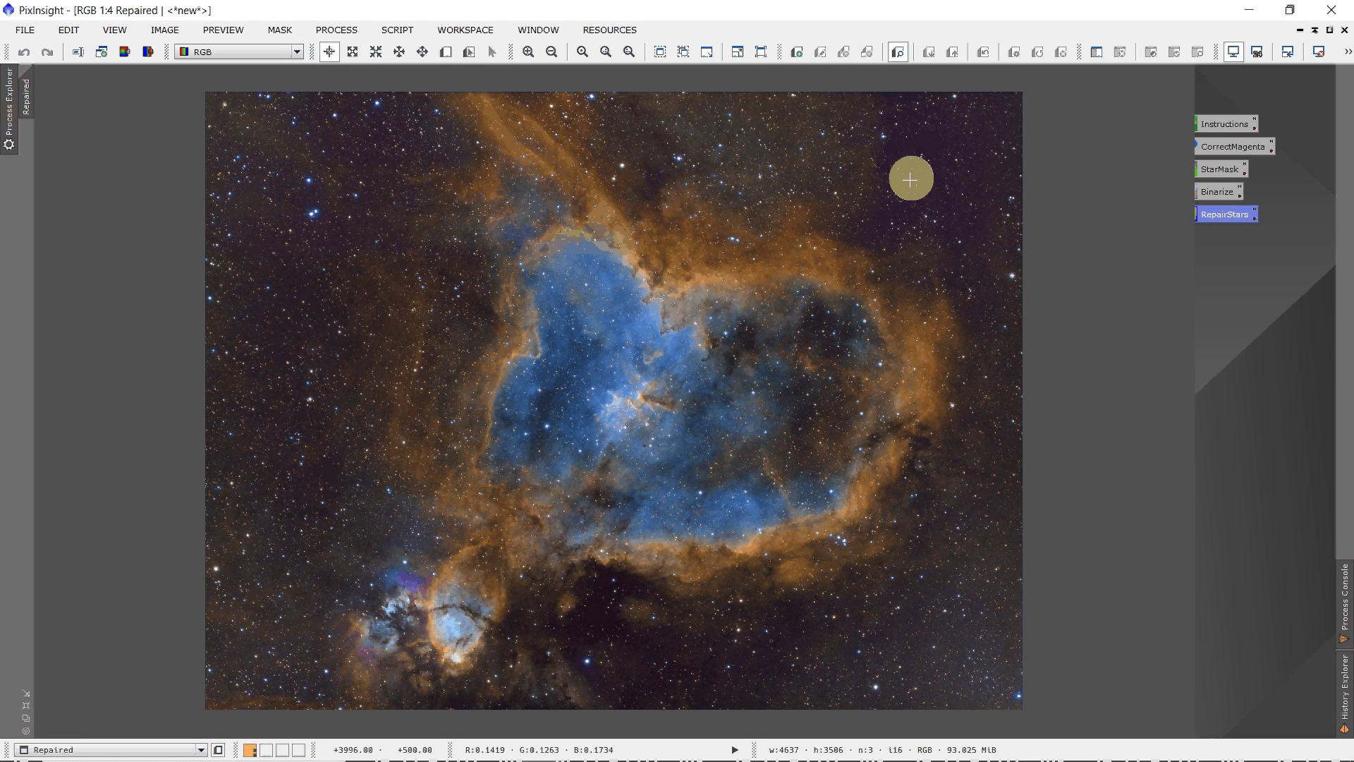